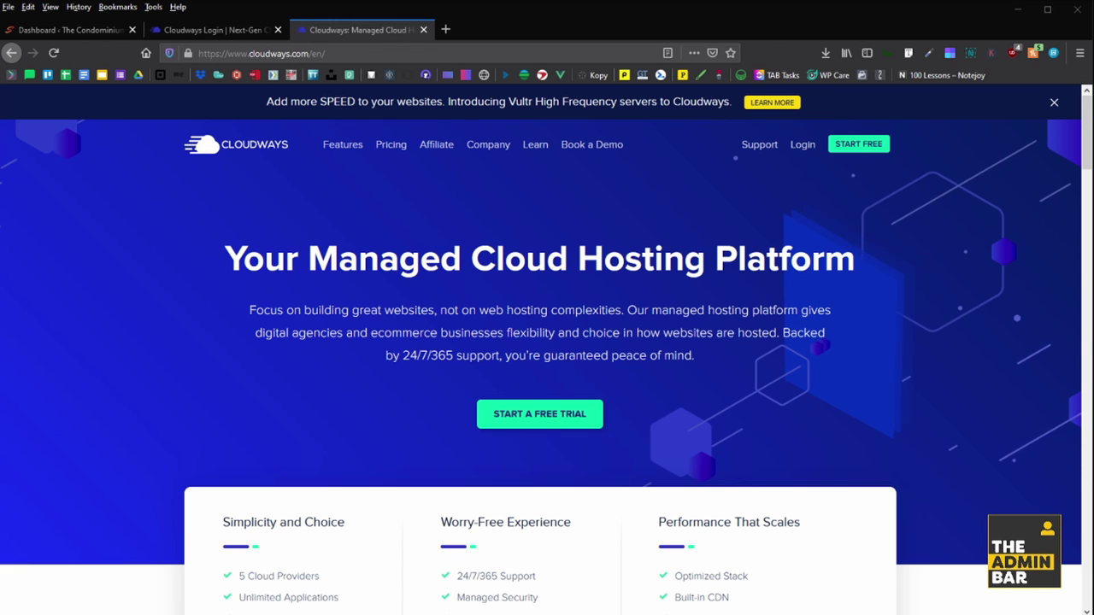
- Close the Cloudways homepage tab
key("ctrl+w")
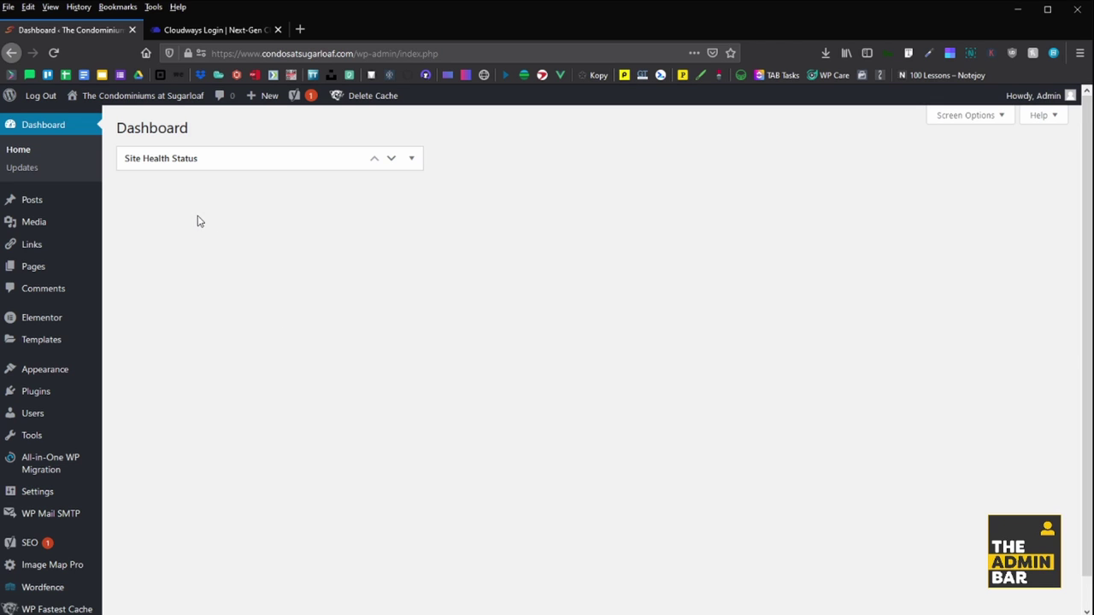
- Log in to Cloudways and view the Condos at Sugarloaf application's Access Details page
left_click(218, 30)
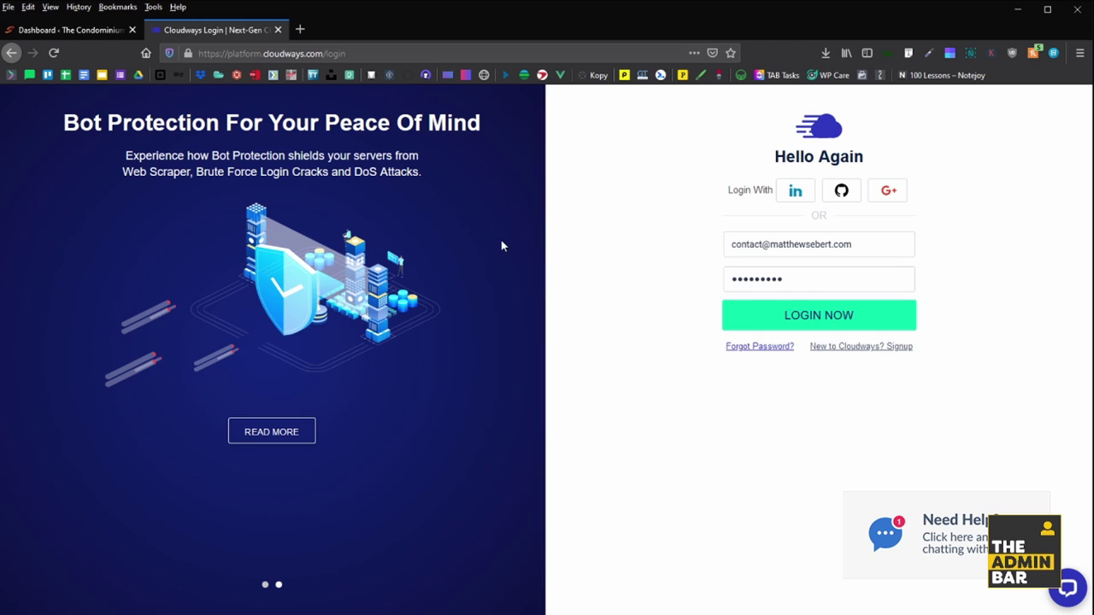
key("Return")
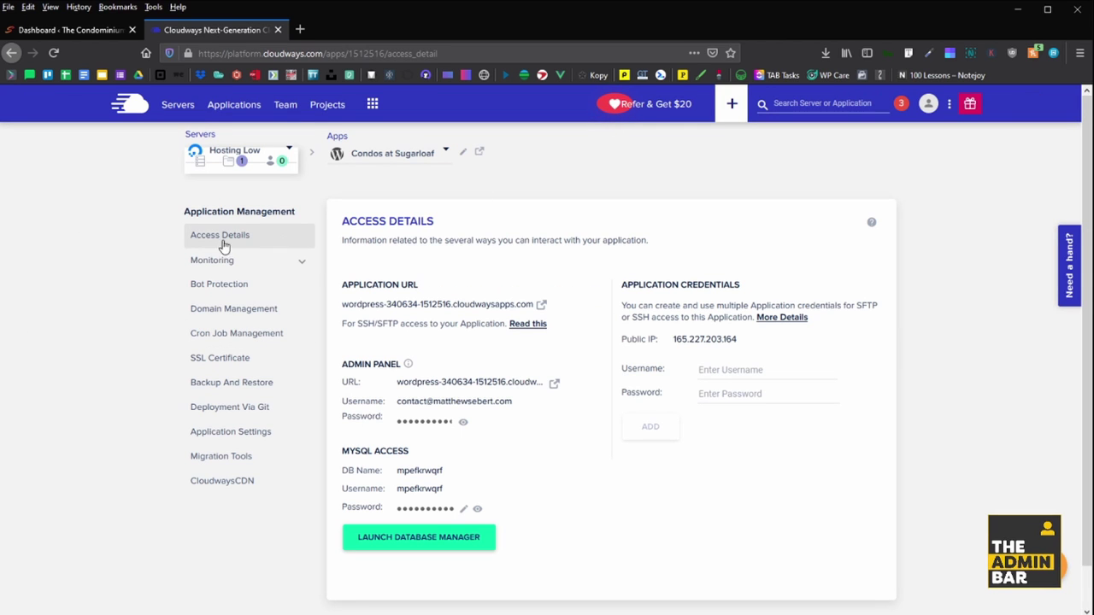
left_click_drag(347, 304, 516, 306)
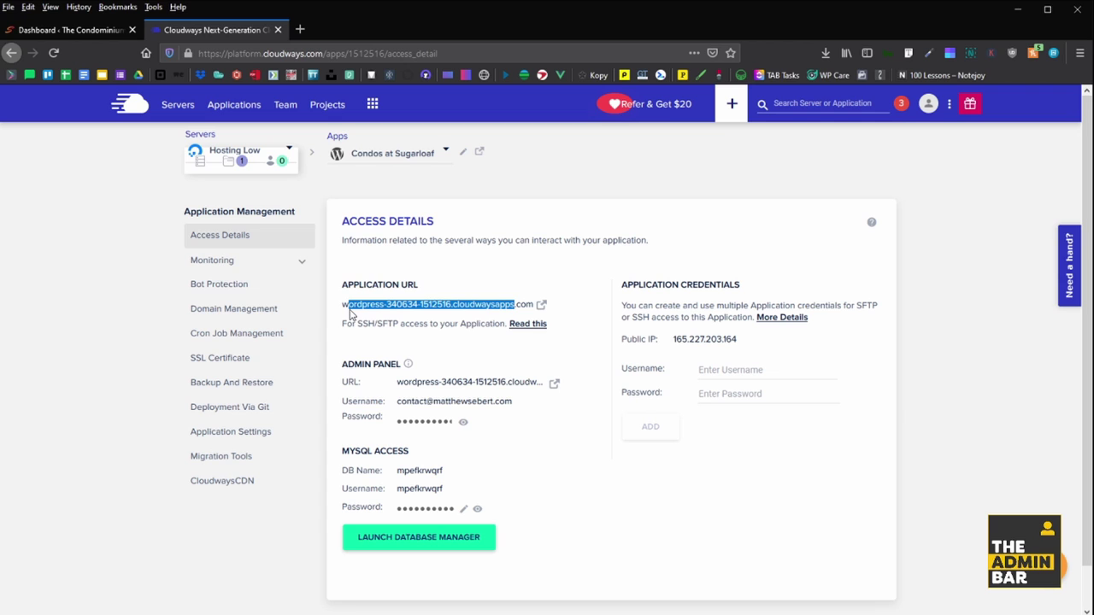
left_click(491, 303)
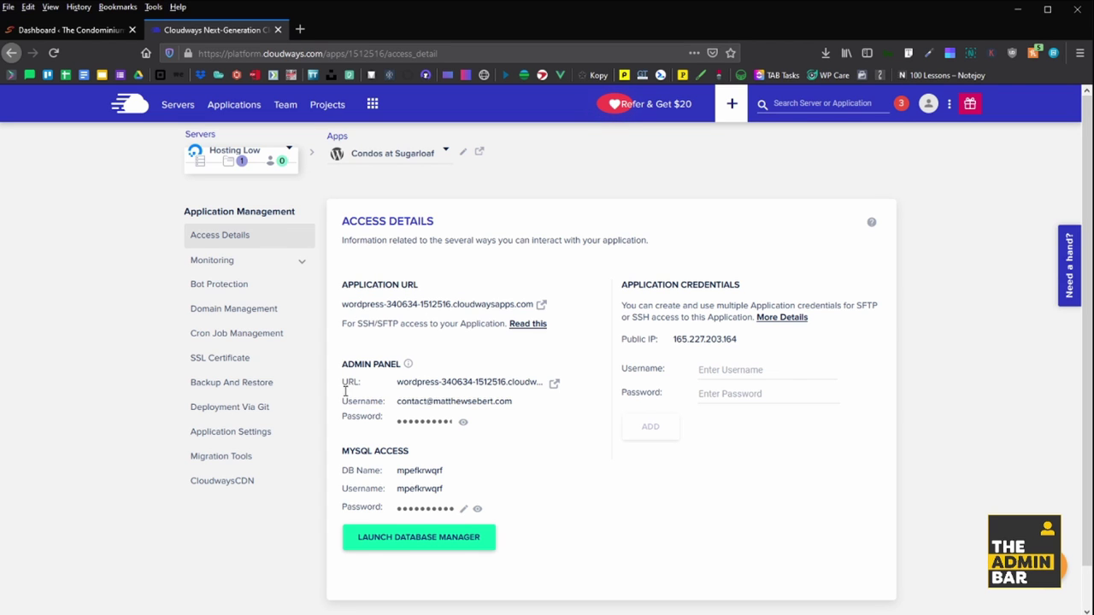
- Search for new WordPress plugins matching 'clou'
left_click(69, 30)
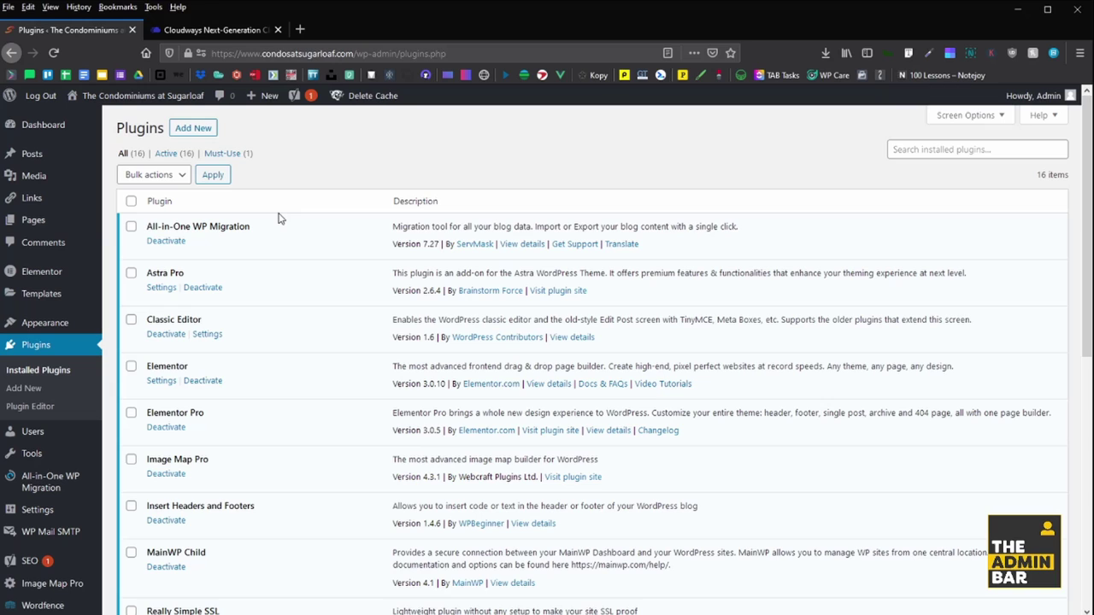
left_click(179, 130)
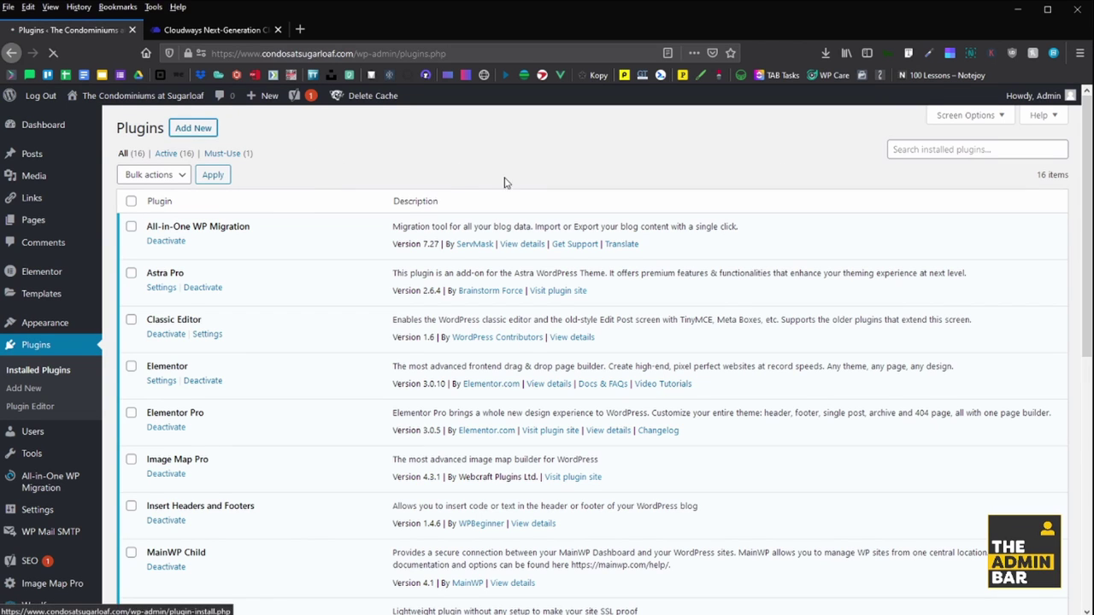
type("cloudways")
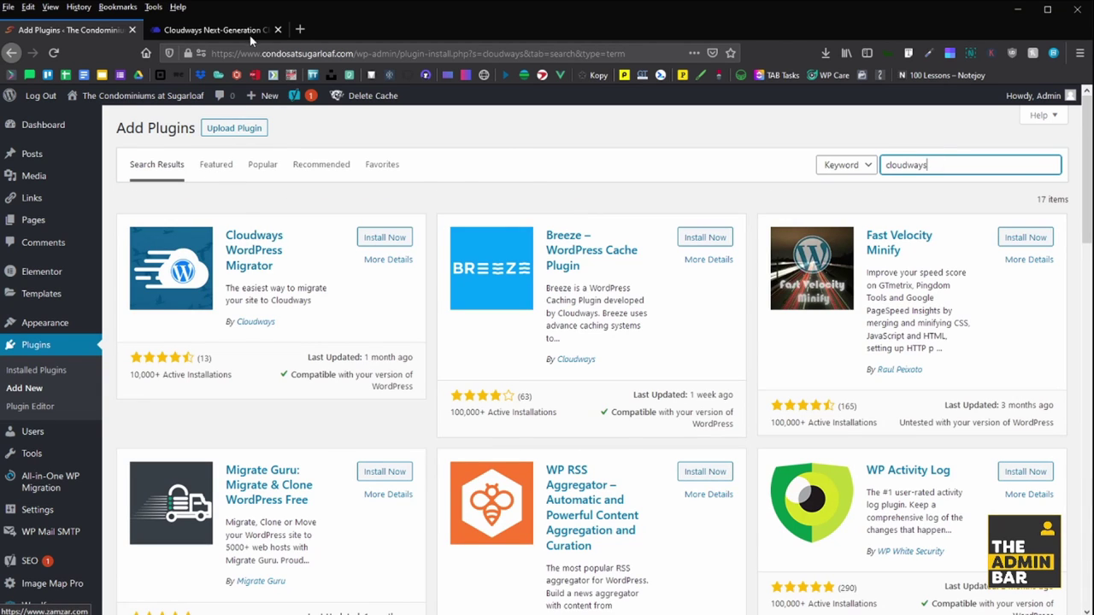
- Download the migrator from Cloudways Migration Tools and install Cloudways WordPress Migrator
left_click(251, 36)
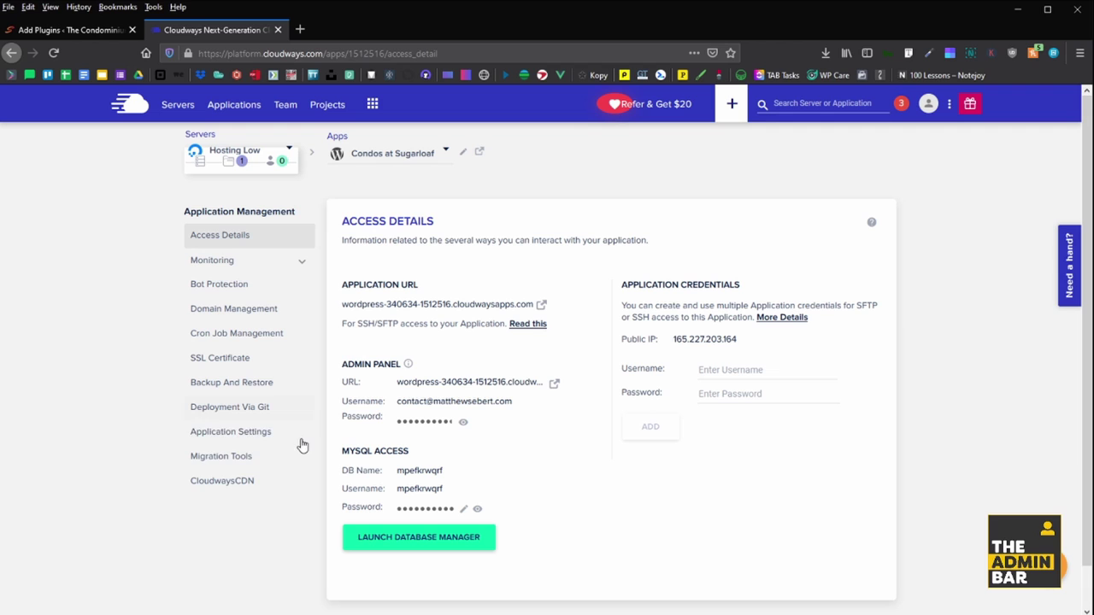
left_click(240, 455)
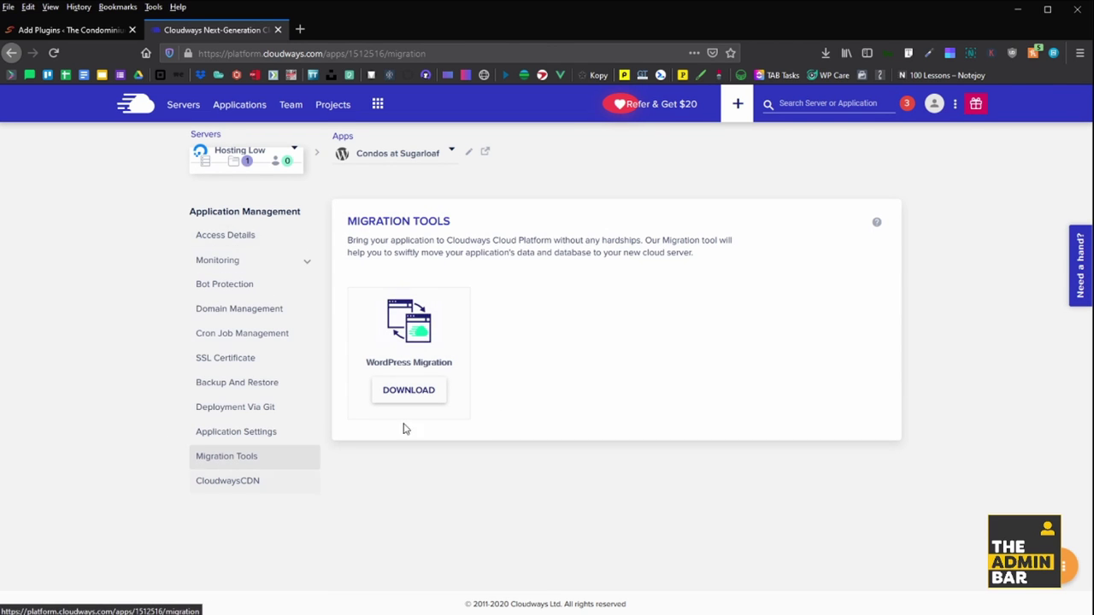
left_click(410, 392)
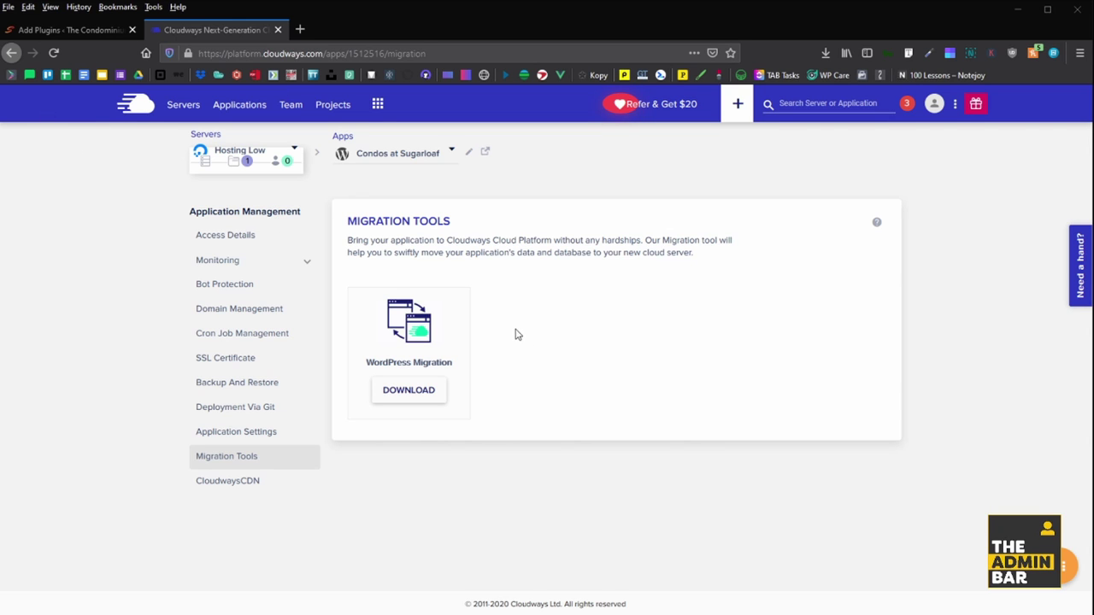
left_click(409, 390)
left_click(86, 31)
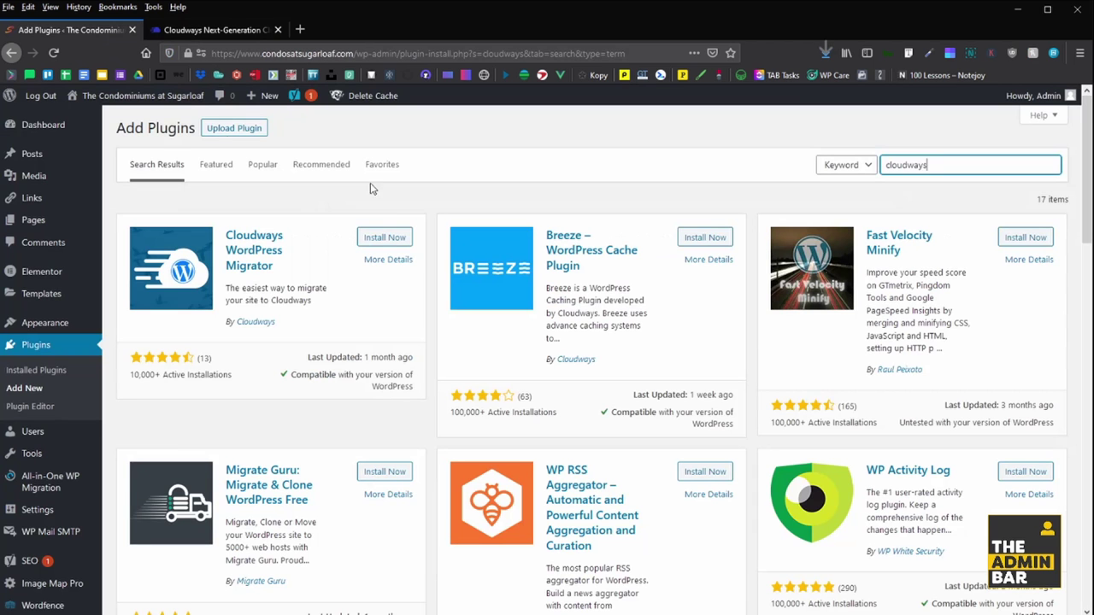
left_click(381, 239)
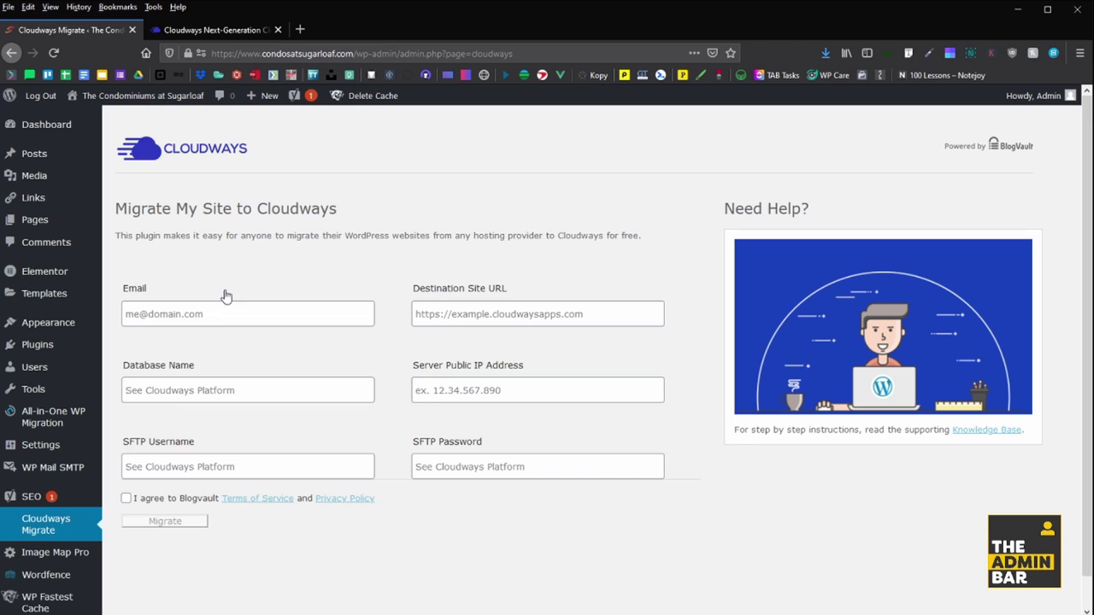
- Enter the site owner's e-mail address in the migration form's Email field
left_click(224, 304)
scroll(128, 376, "down", 1)
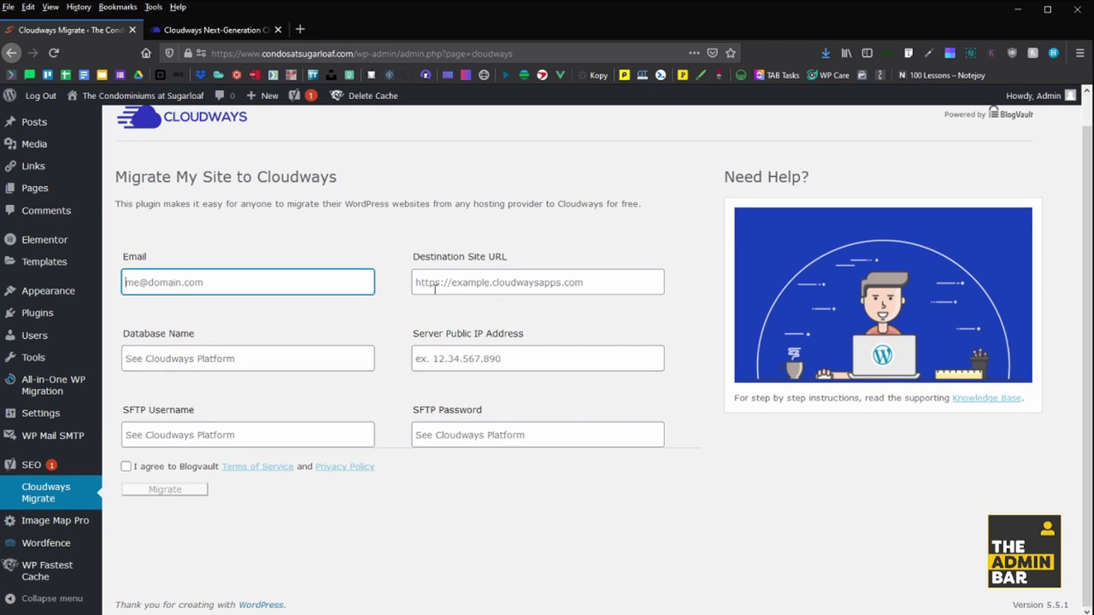
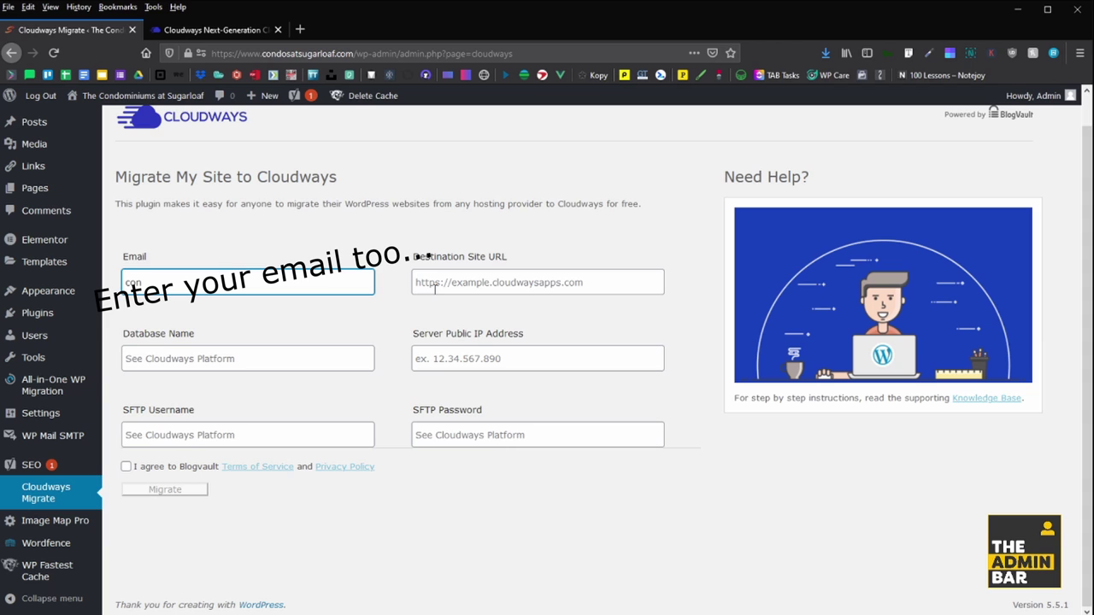
key("Tab")
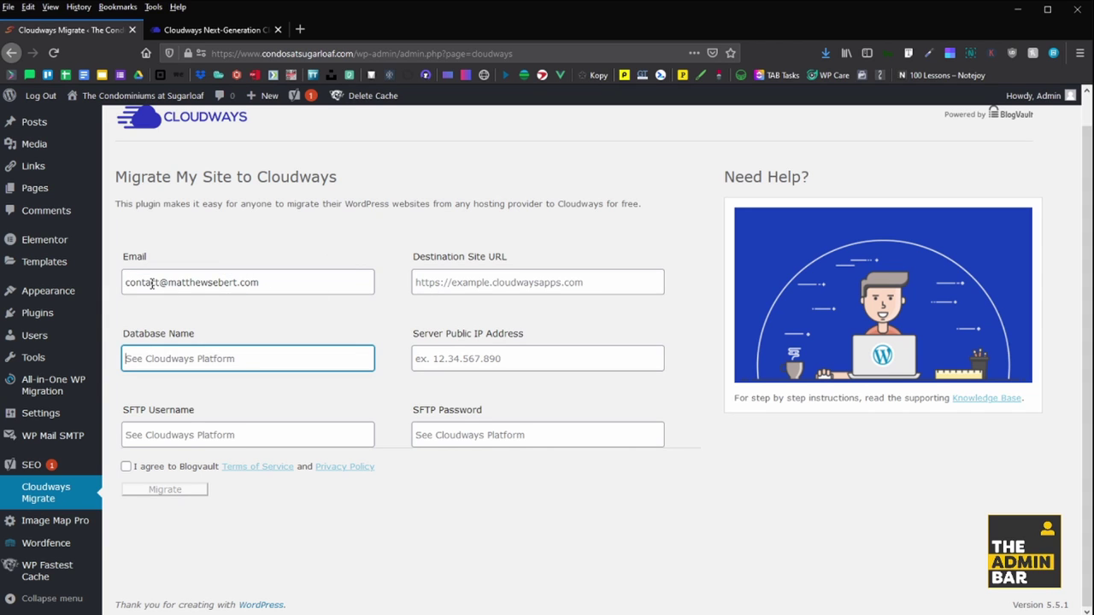
left_click_drag(356, 279, 85, 286)
- Paste the Cloudways application URL as the Destination Site URL
left_click(457, 280)
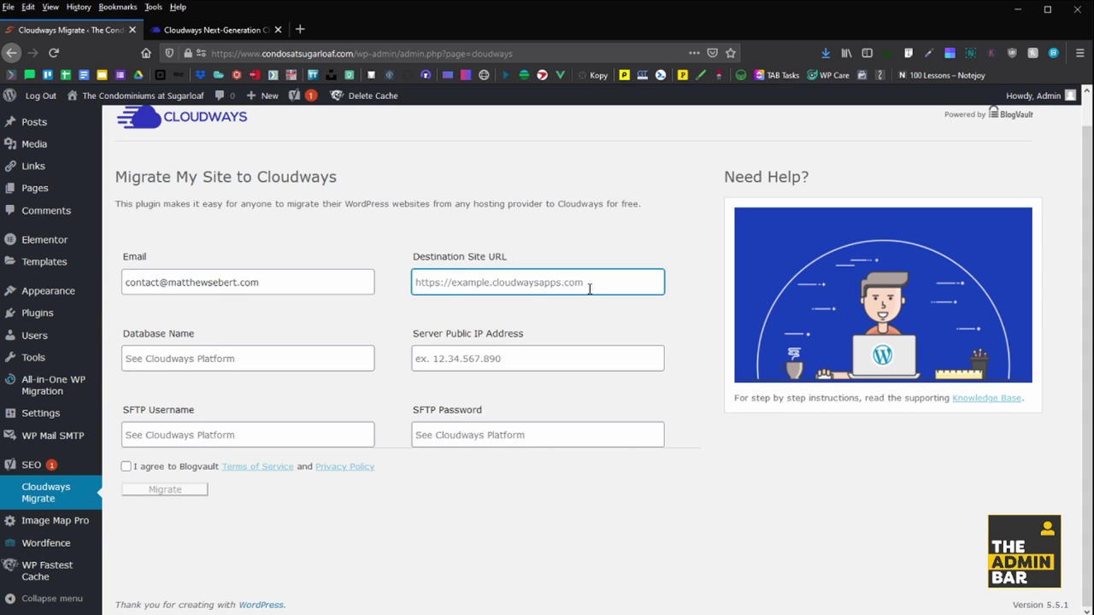
key("ctrl+Tab")
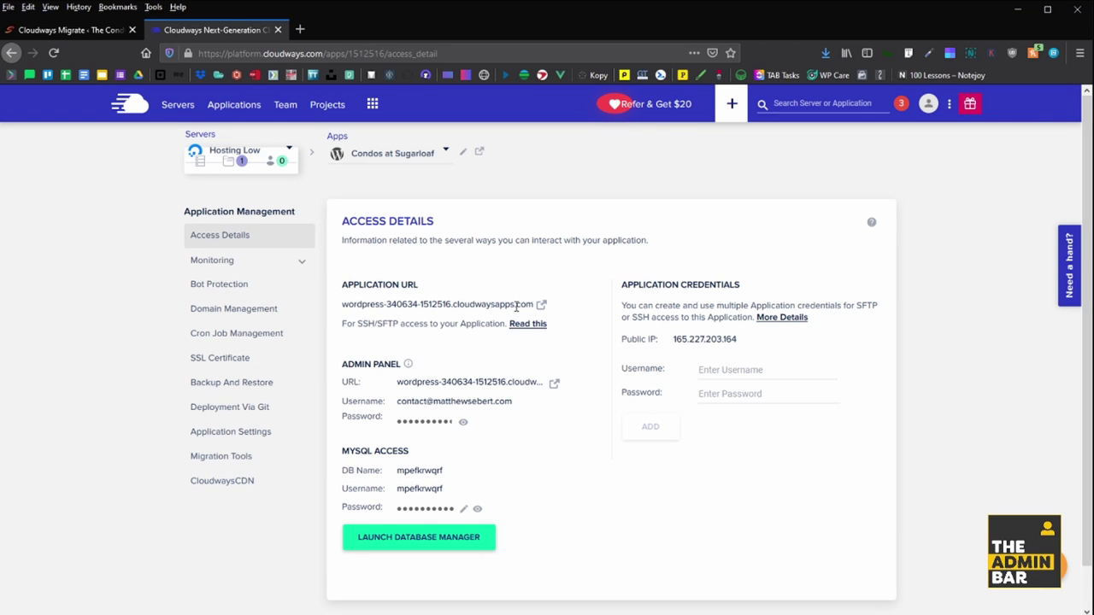
left_click_drag(533, 305, 345, 310)
key("ctrl+c")
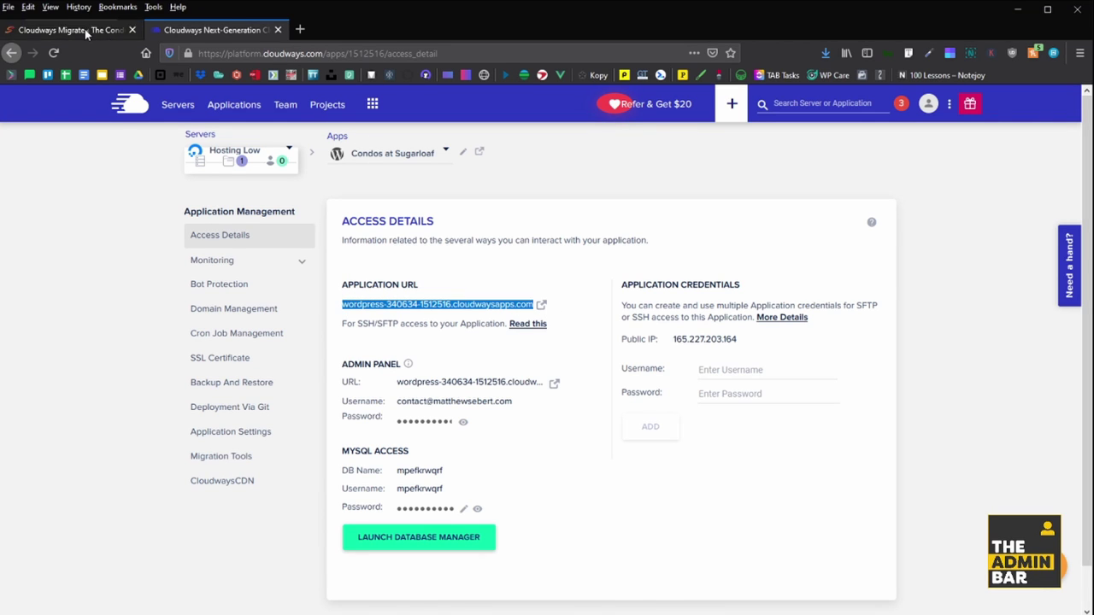
left_click(86, 30)
key("ctrl+v")
left_click(377, 321)
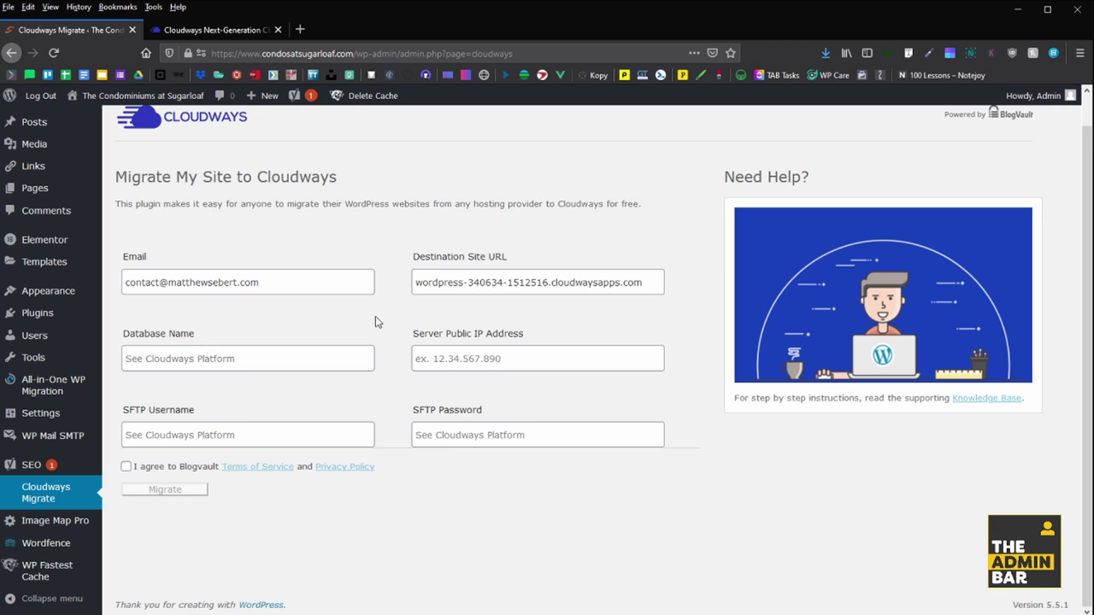
- Copy the database name mpefkrwqrf from Cloudways into the Database Name field
left_click(212, 354)
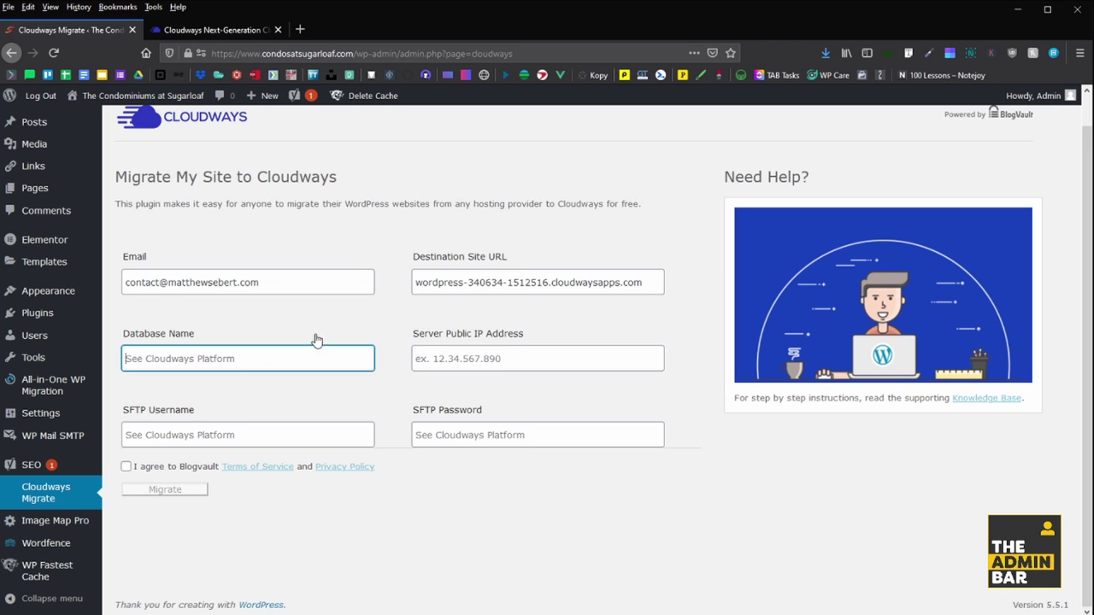
left_click(213, 30)
left_click(434, 477)
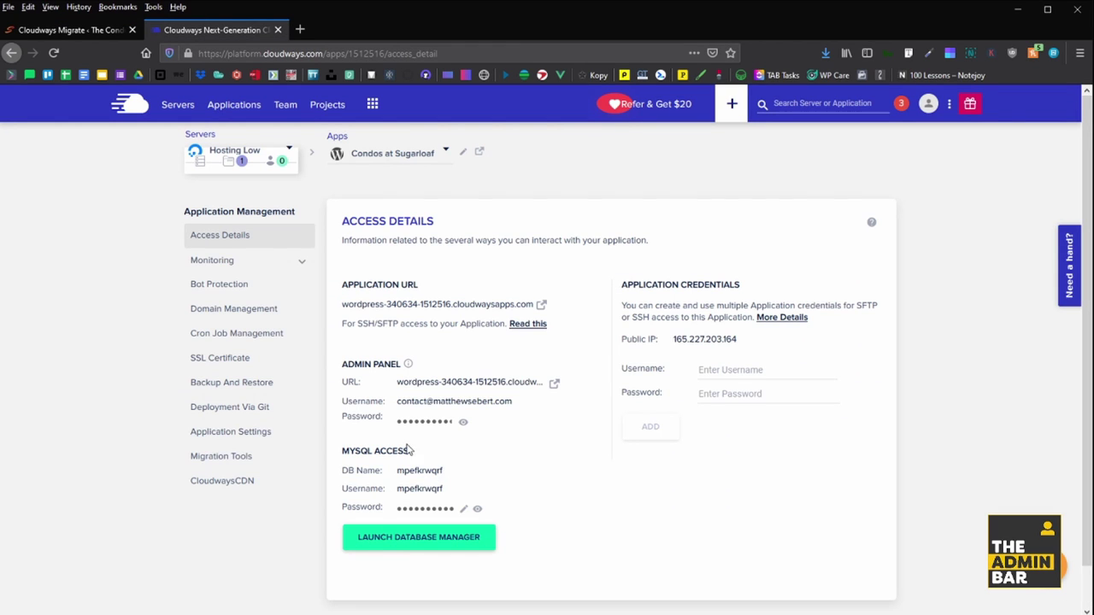
left_click(62, 29)
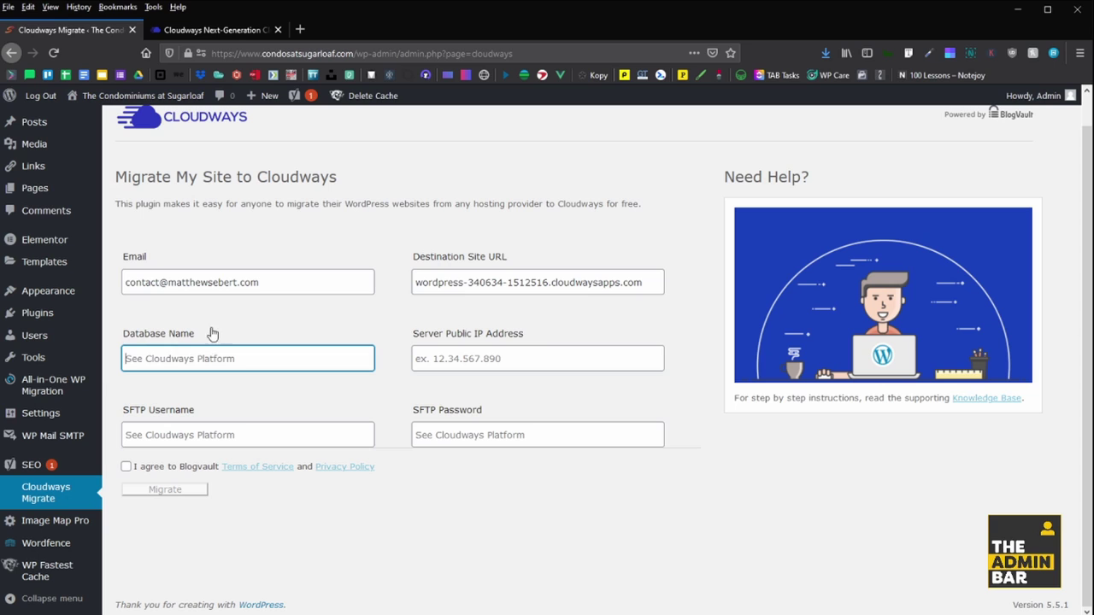
type("mpefkrwqrf")
- Copy a value from Cloudways and paste it into the Server Public IP field
left_click(209, 30)
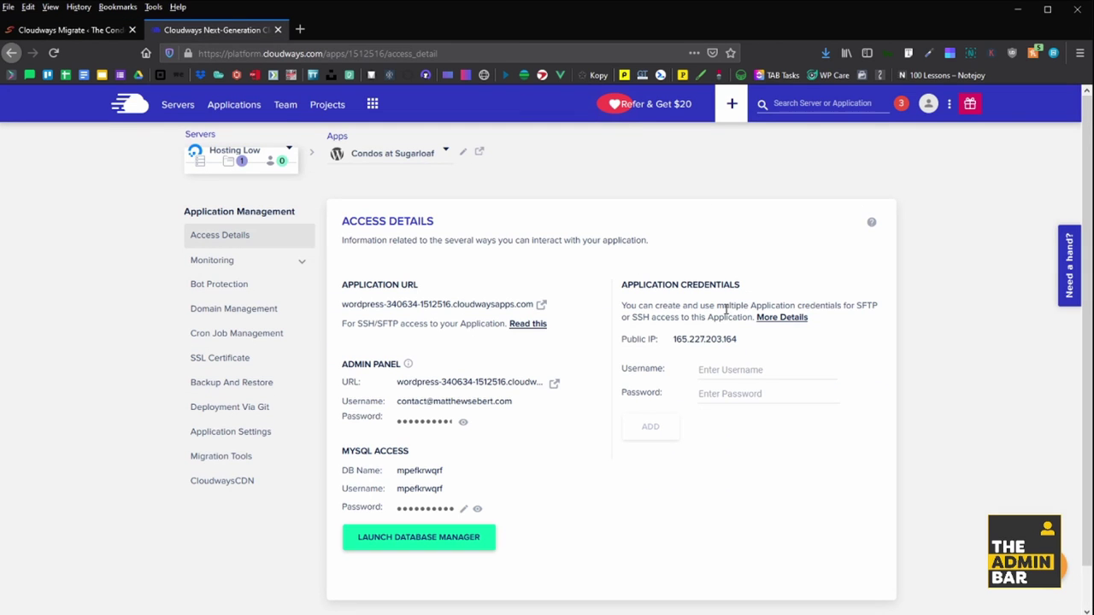
left_click(698, 340)
left_click(61, 30)
left_click(471, 359)
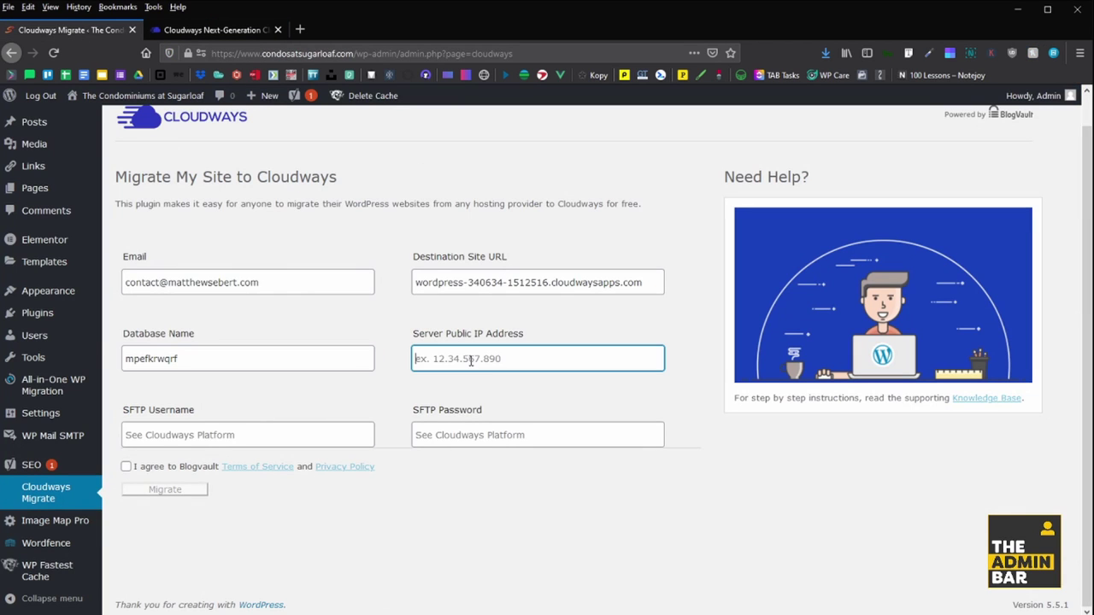
key("ctrl+v")
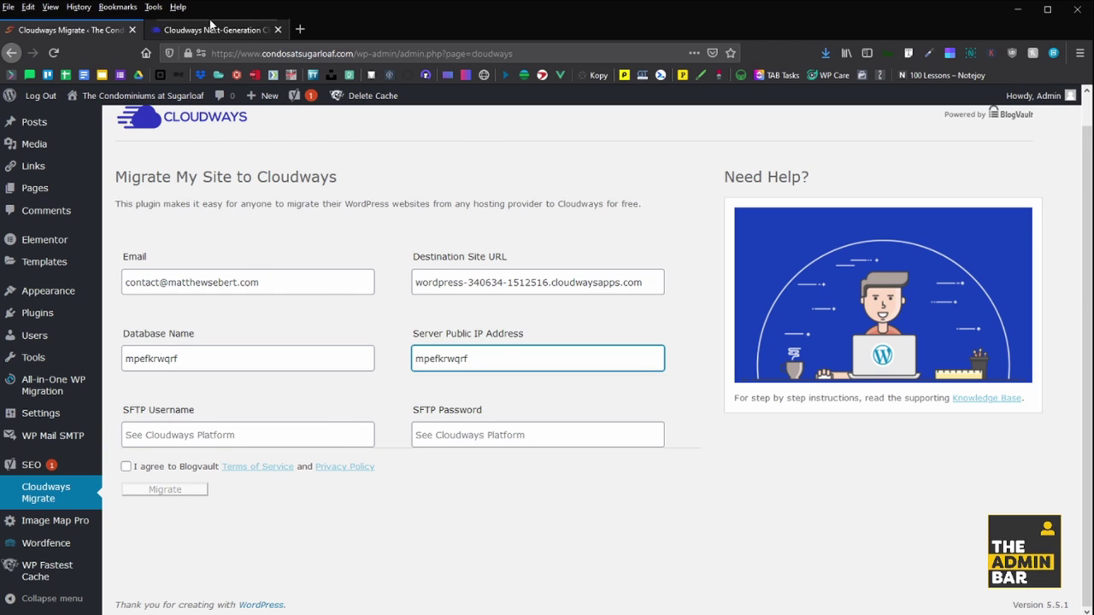
- Add new Cloudways application credentials with a username ending in 112 and a password
left_click(214, 30)
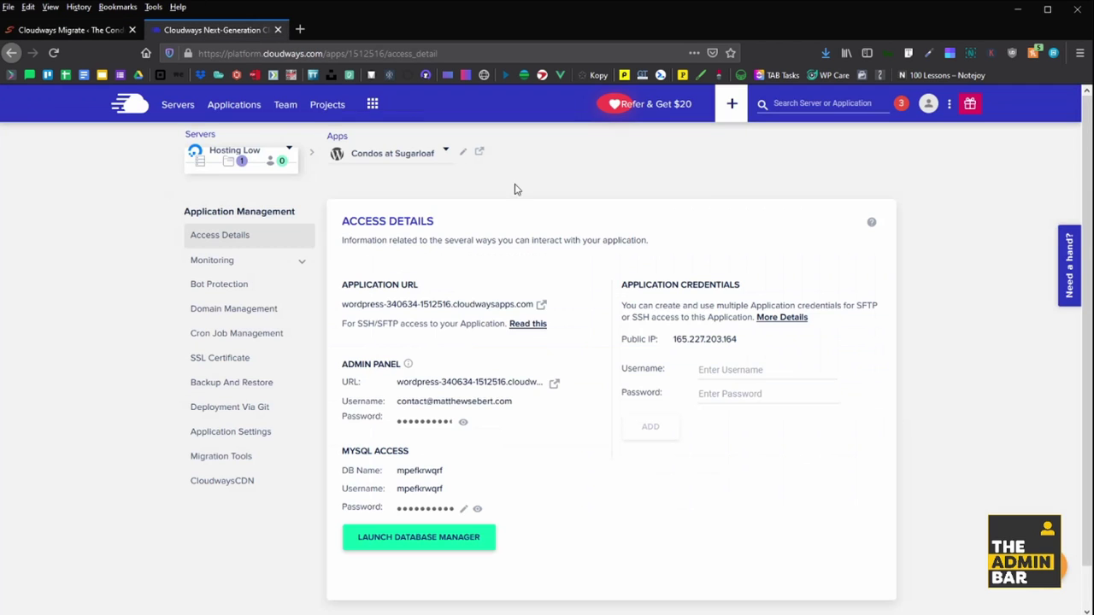
left_click(721, 372)
key("ctrl+v")
double_click(819, 378)
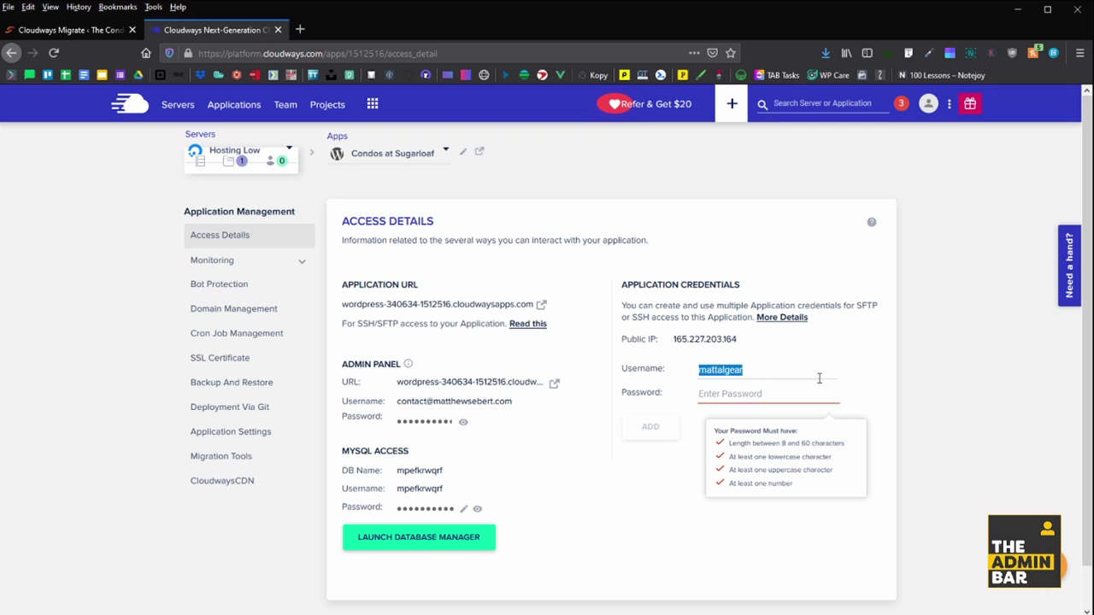
left_click(819, 377)
type("112")
left_click(789, 396)
type("*********")
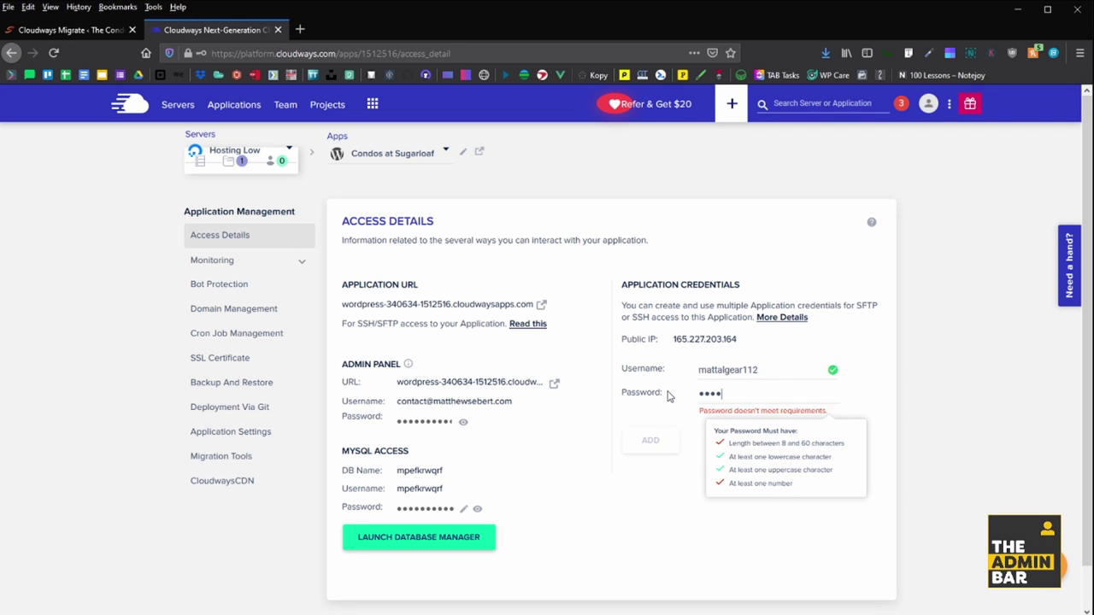
left_click(645, 422)
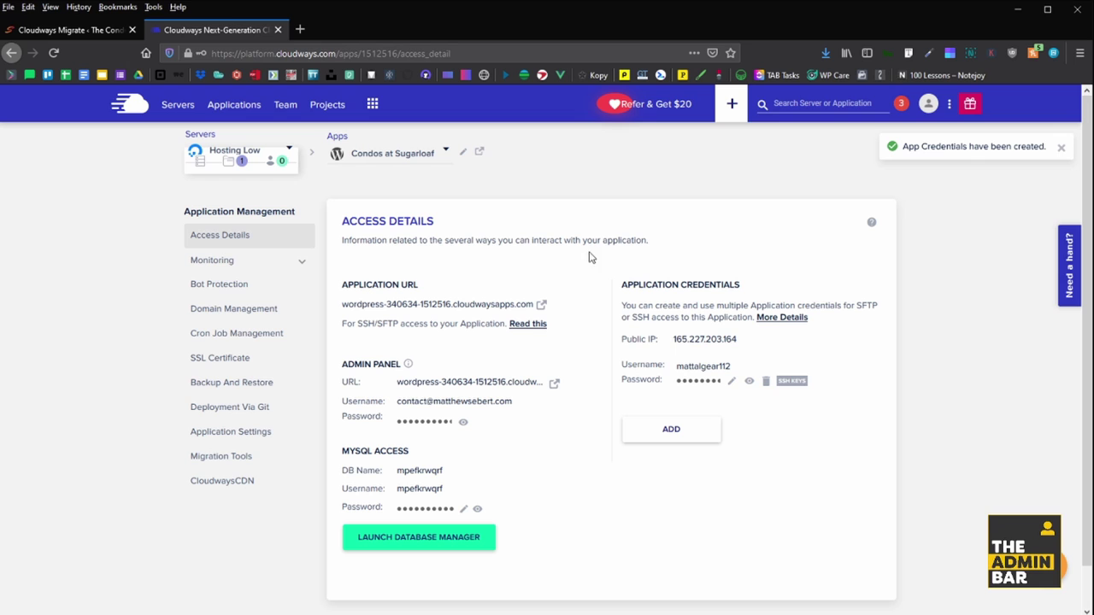
- Copy the new SFTP username into the migration form's SFTP Username field
left_click(702, 367)
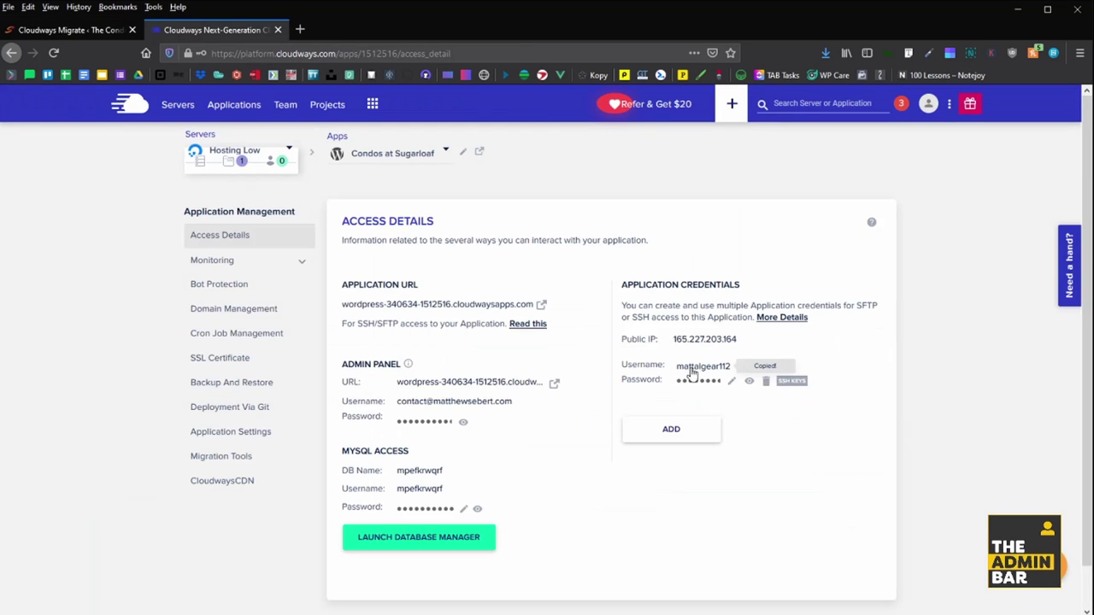
left_click(69, 30)
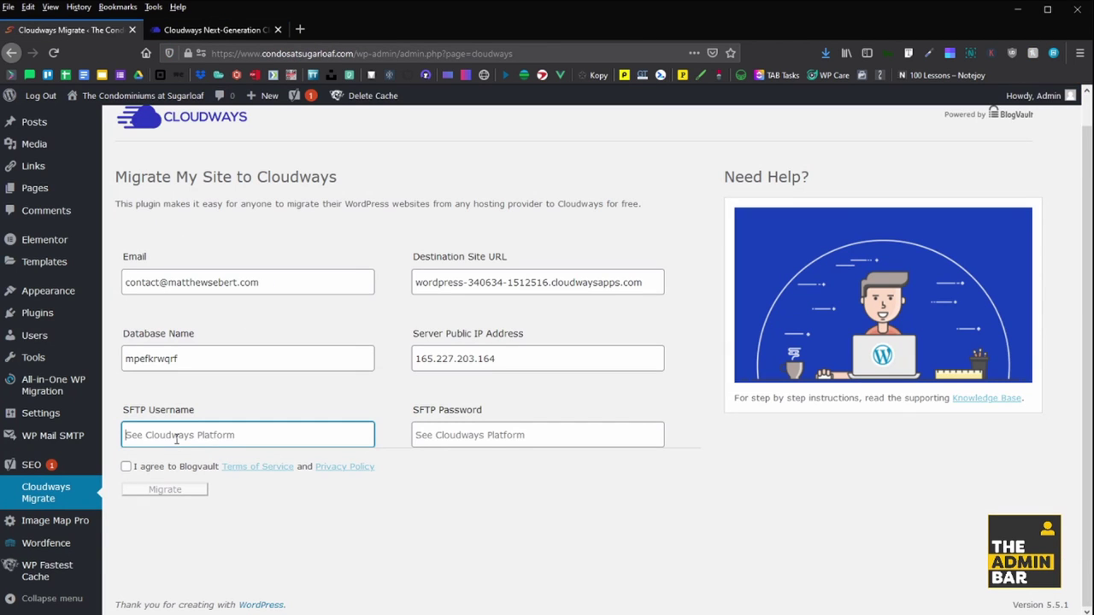
key("ctrl+v")
left_click(244, 32)
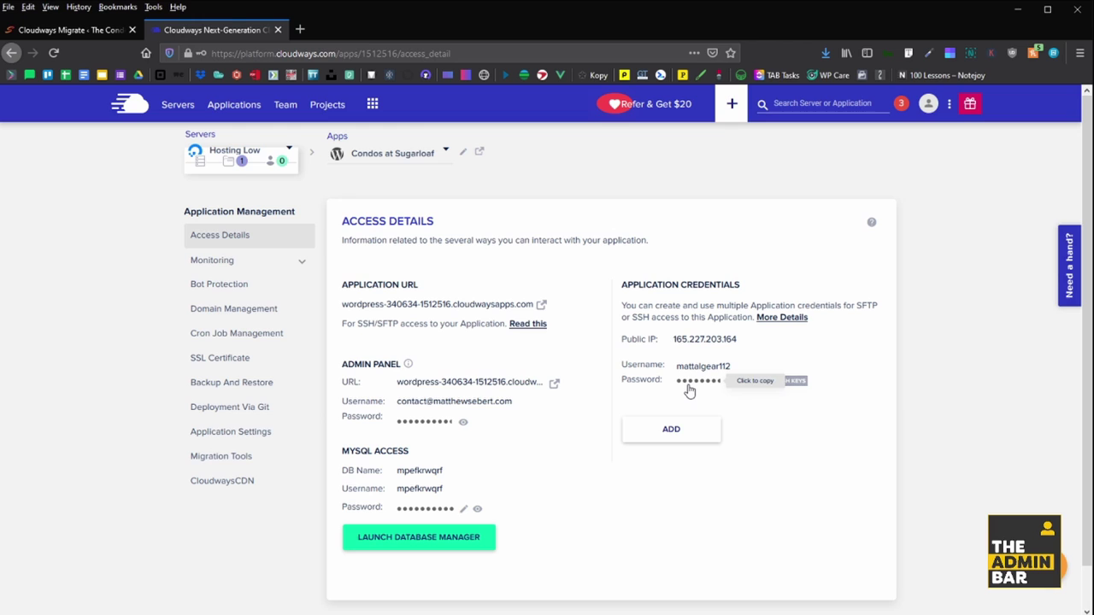
- Paste the SFTP password, agree to the BlogVault terms, and start the migration
left_click(68, 30)
left_click(428, 423)
key("ctrl+v")
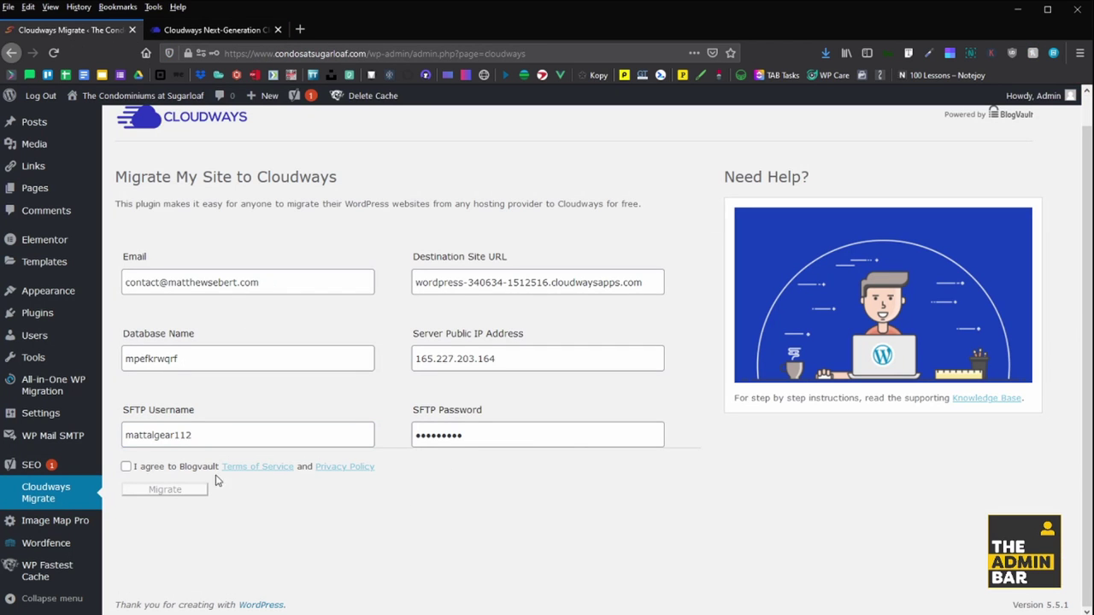
left_click(126, 467)
left_click(175, 490)
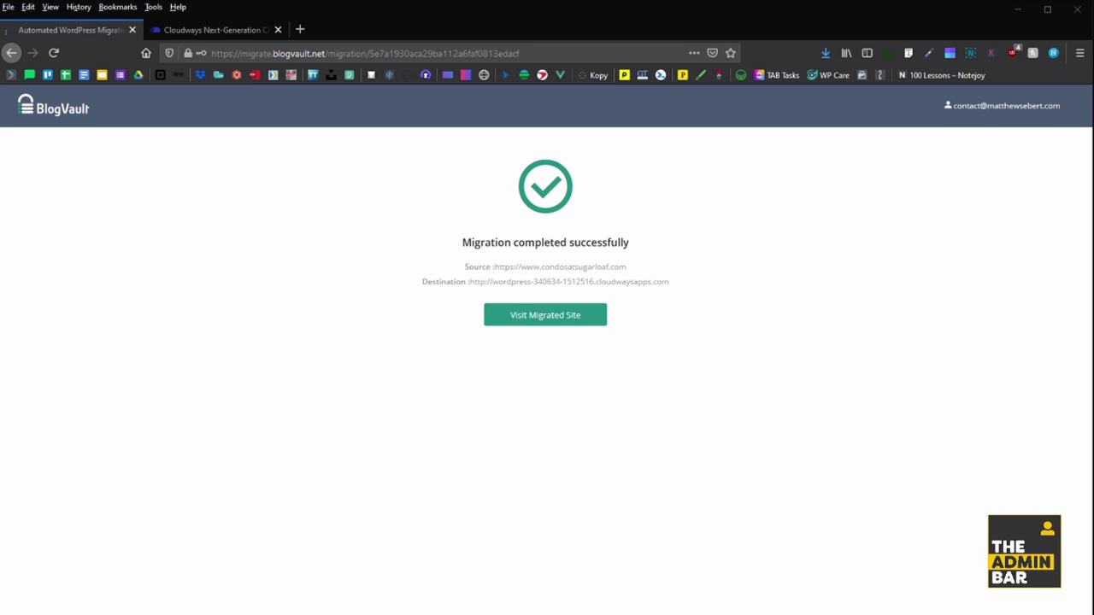
- Open the migrated site at its Cloudways address and edit the URL to reach /wp-admin/
left_click(513, 314)
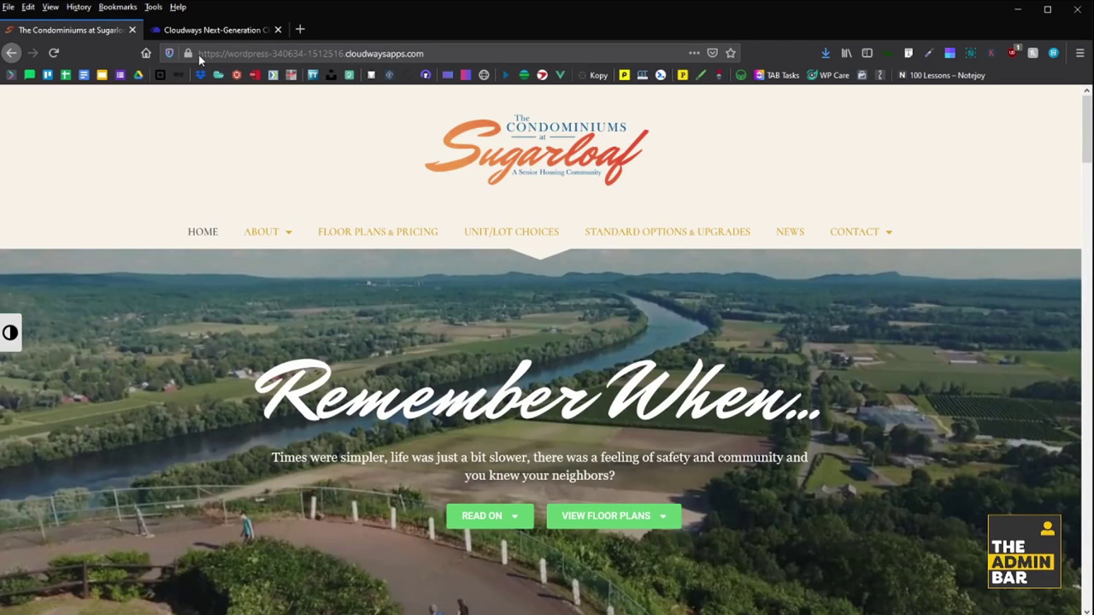
left_click_drag(199, 59, 453, 60)
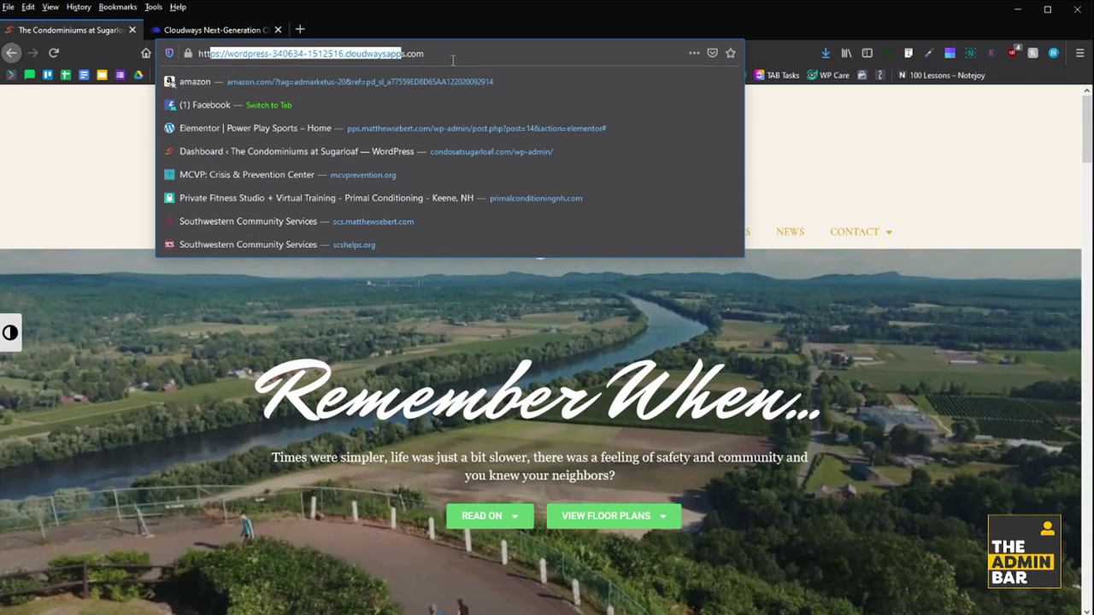
left_click(314, 53)
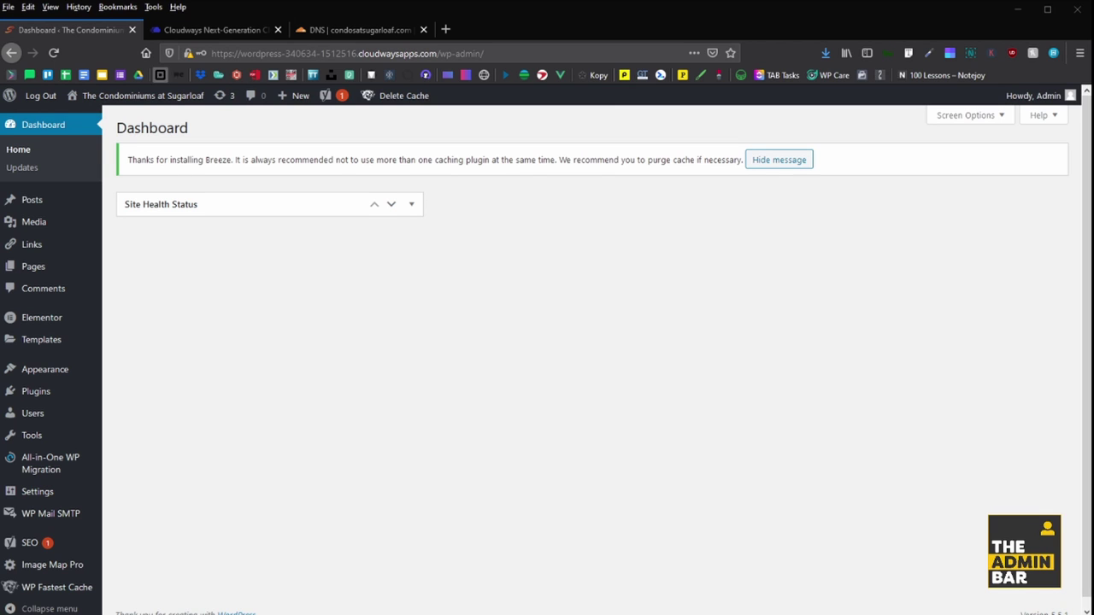
- Open the Condos at Sugarloaf page from the Pages list in Elementor in a new tab
left_click(288, 53)
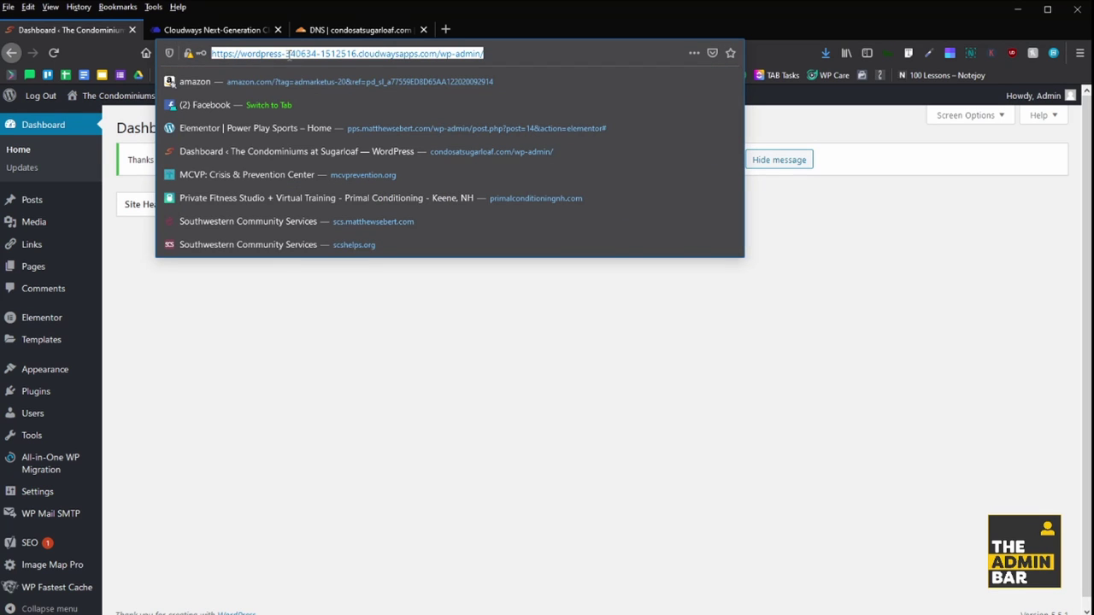
left_click(276, 332)
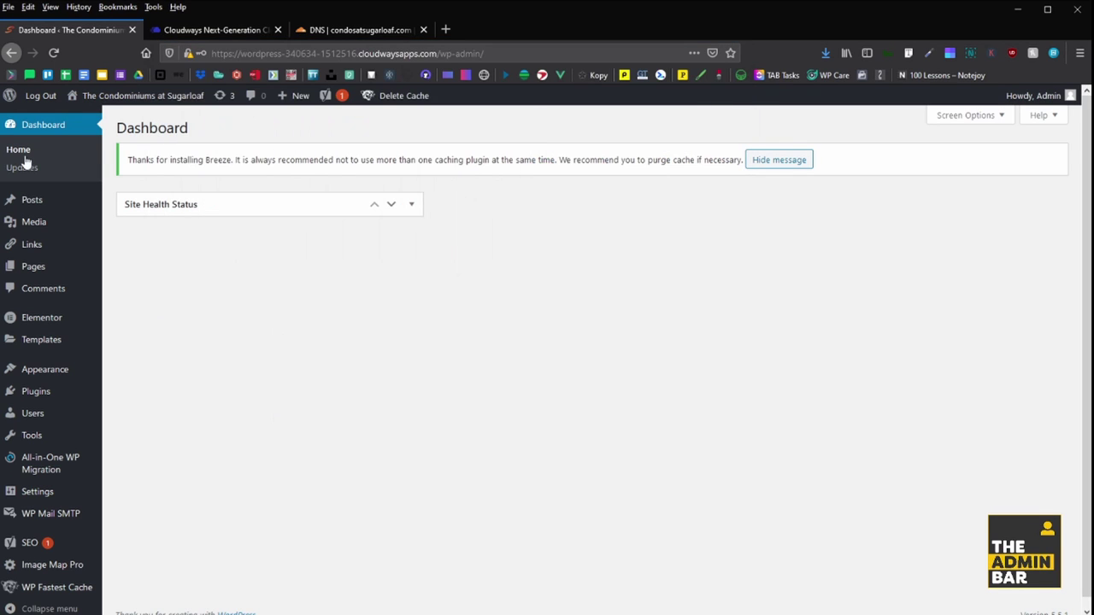
left_click(35, 274)
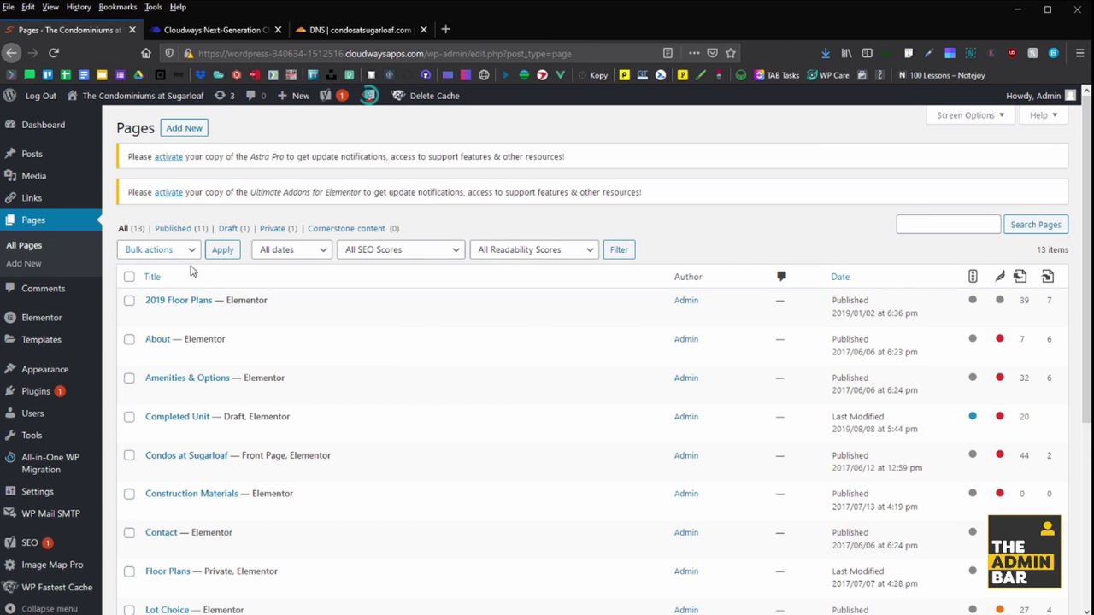
scroll(356, 302, "down", 3)
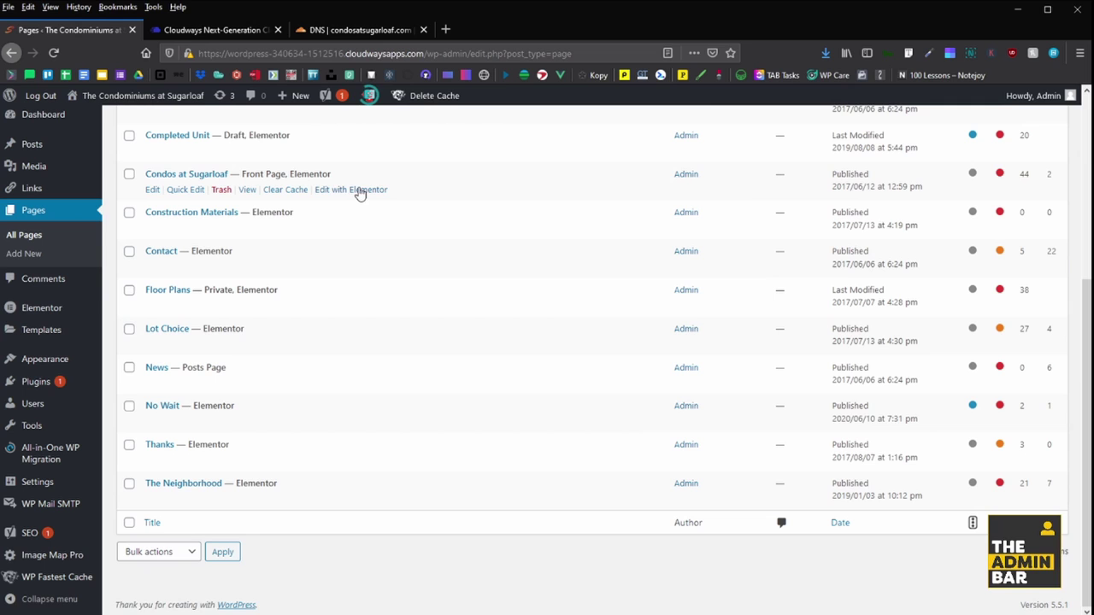
middle_click(385, 194)
- Add '!' so the heading reads 'Welcome Home!' and update the page
left_click(253, 32)
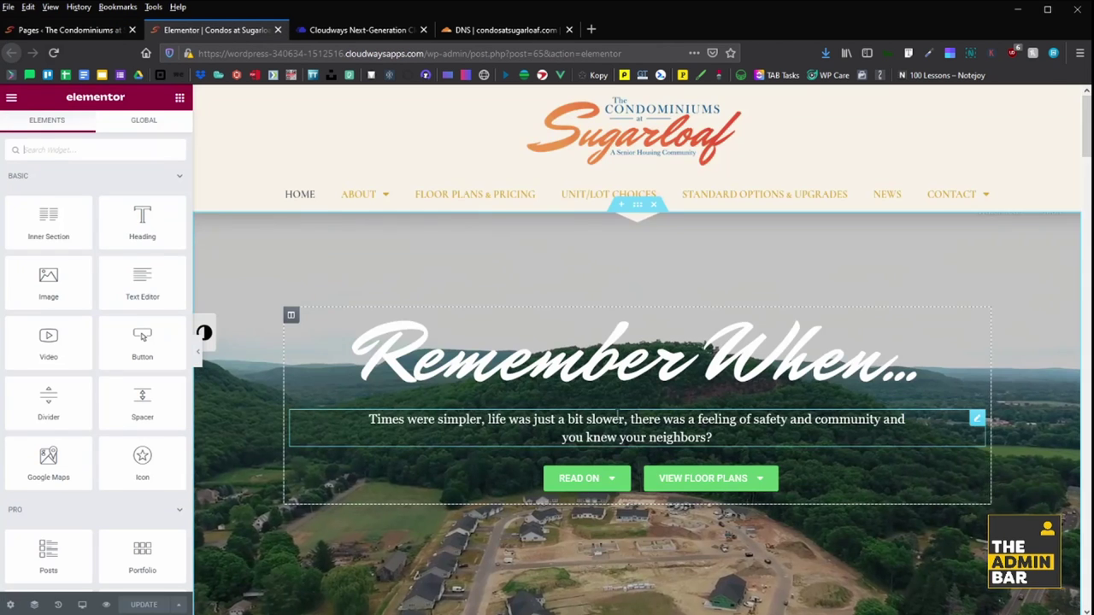
scroll(582, 396, "down", 5)
scroll(577, 417, "down", 2)
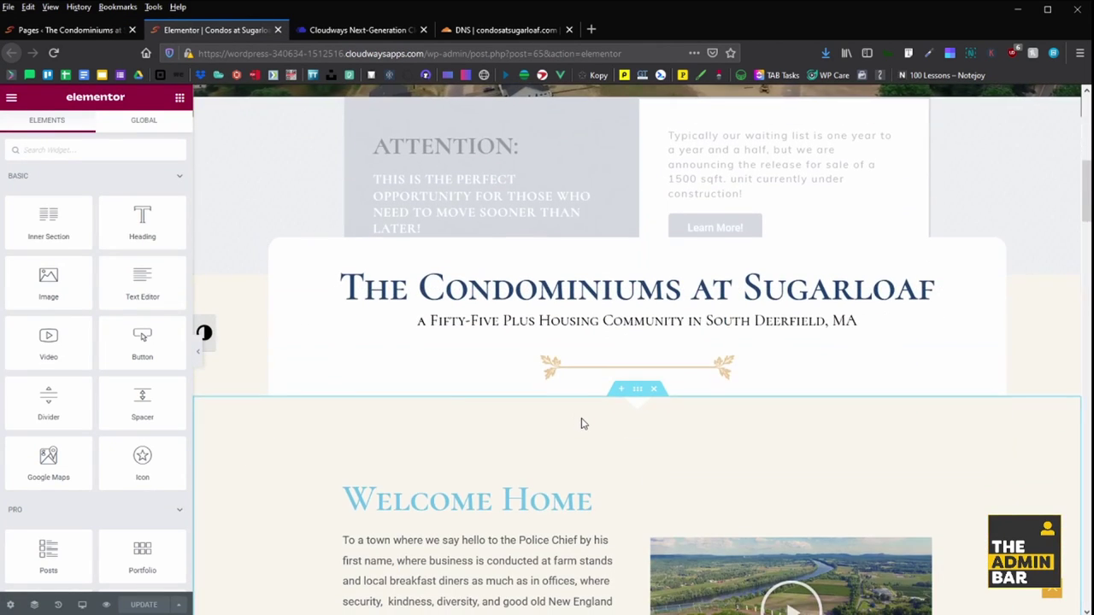
scroll(578, 416, "down", 3)
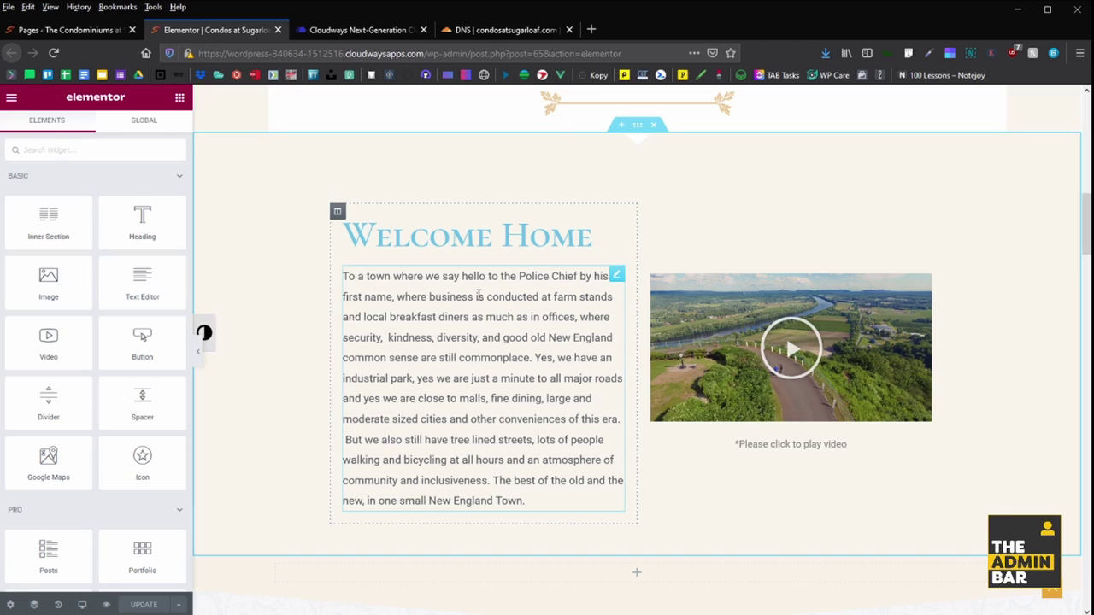
left_click(590, 244)
type("!")
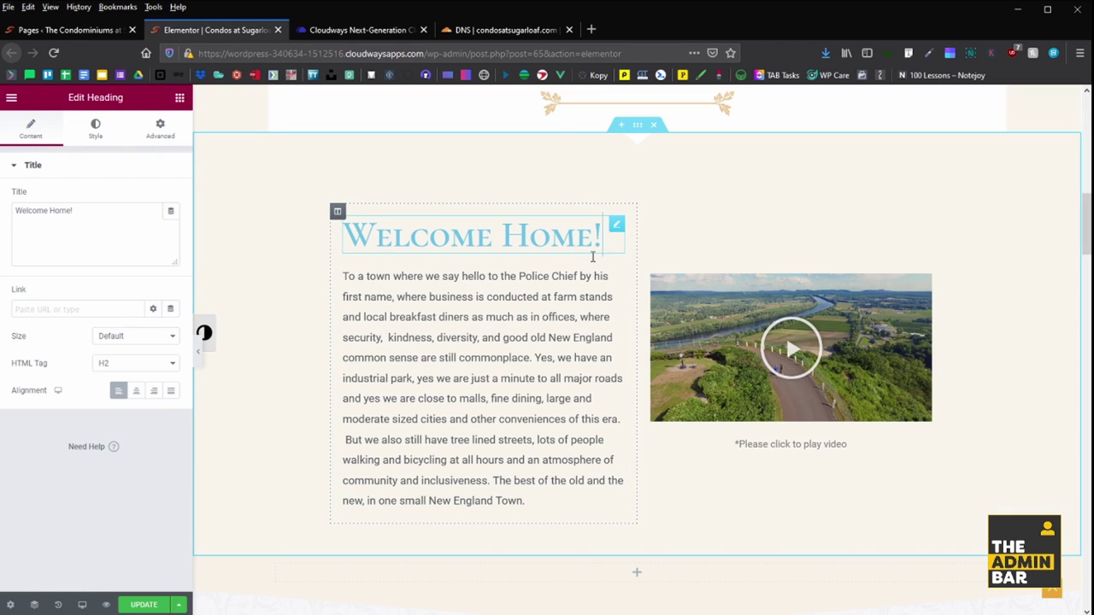
left_click(143, 604)
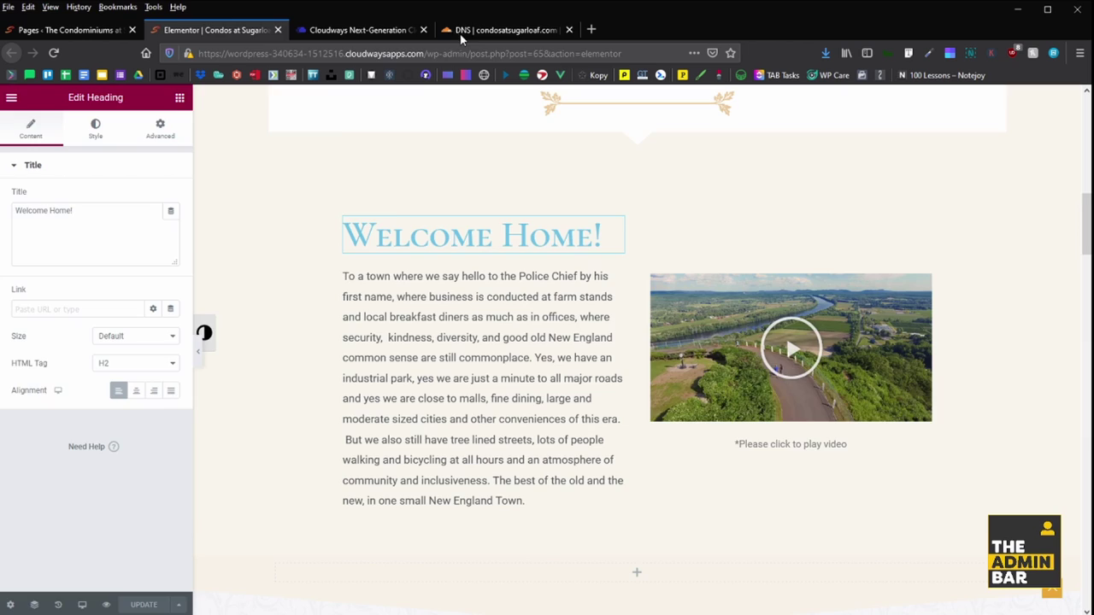
left_click(377, 30)
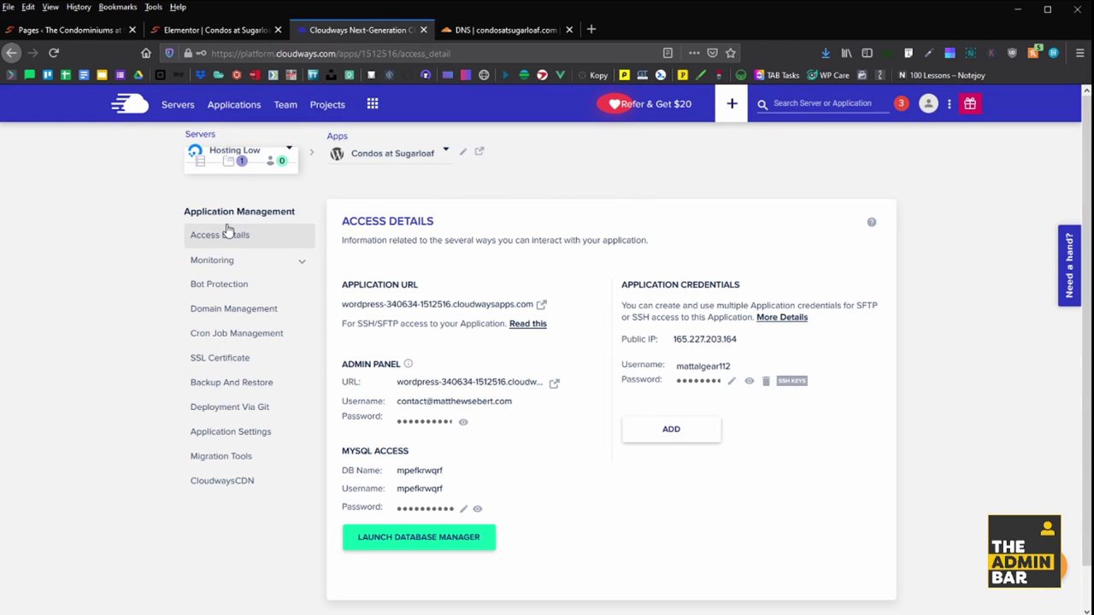
left_click(228, 311)
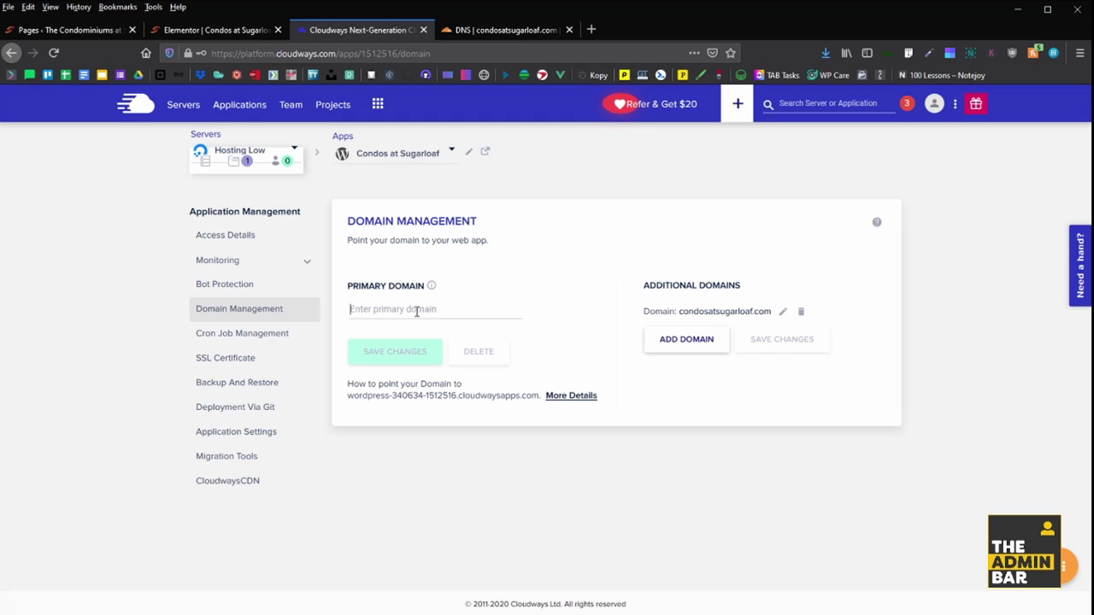
type("www.condosatsu")
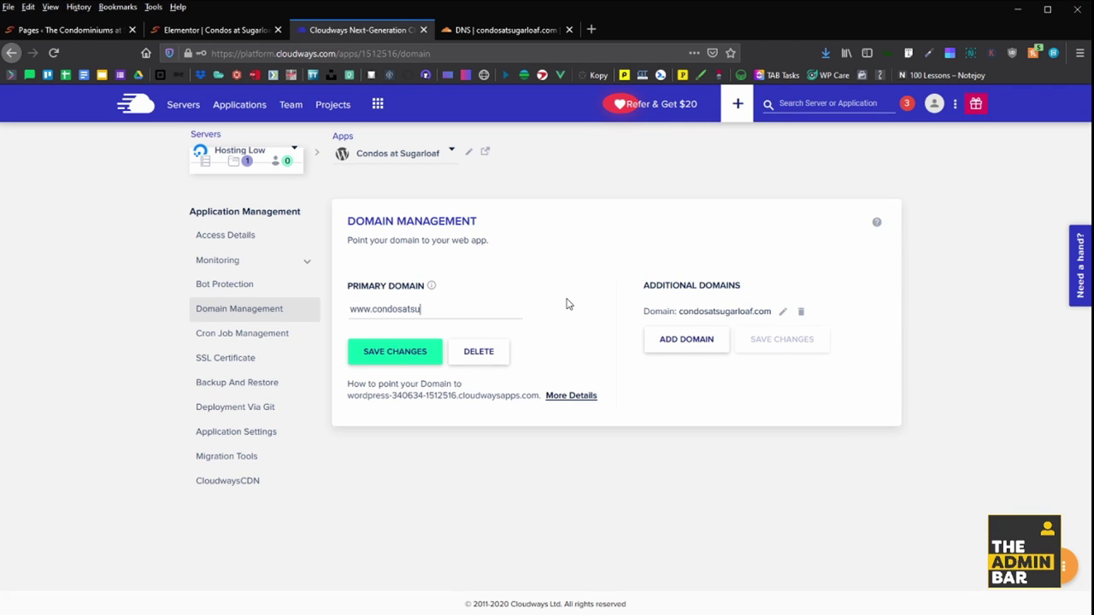
type("garloaf.com")
left_click(387, 355)
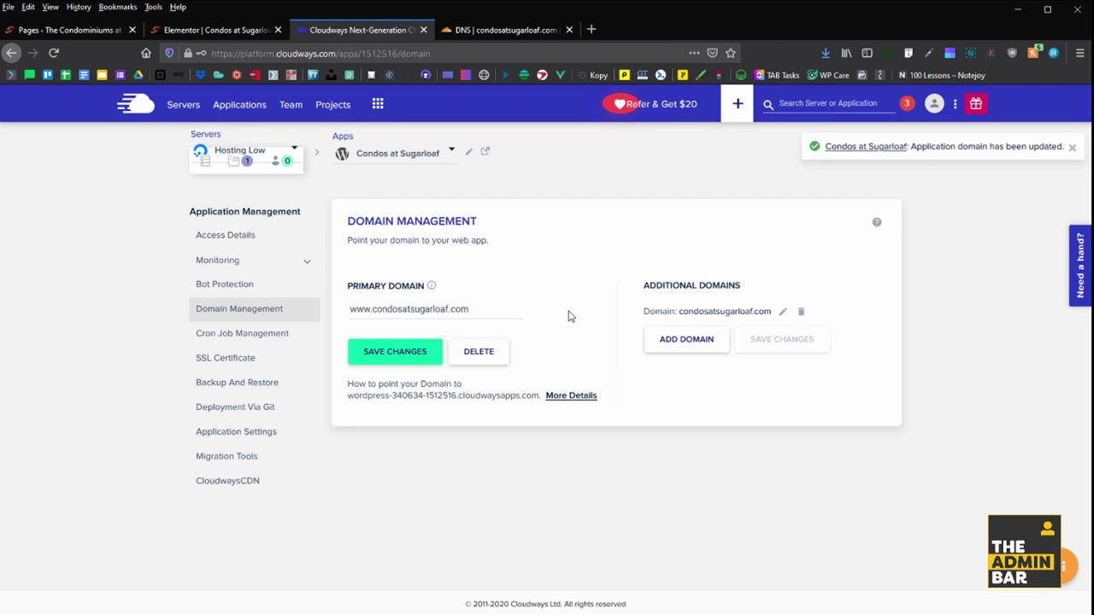
left_click(211, 236)
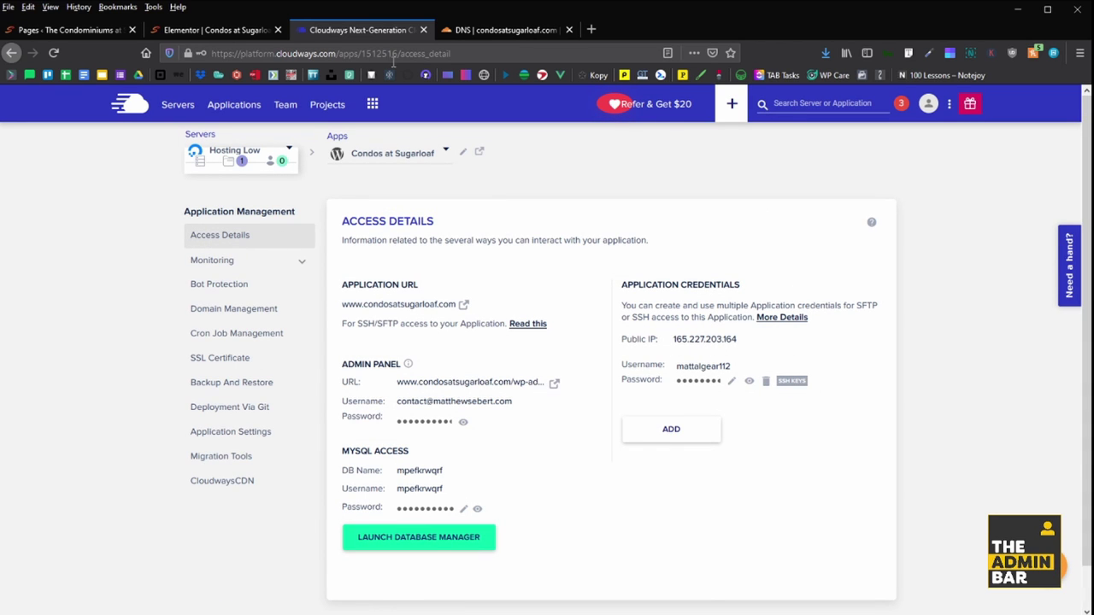
- Change the condosatsugarloaf.com A record from 107.180.4.93 to 165.227.203.164 and save it
left_click(501, 31)
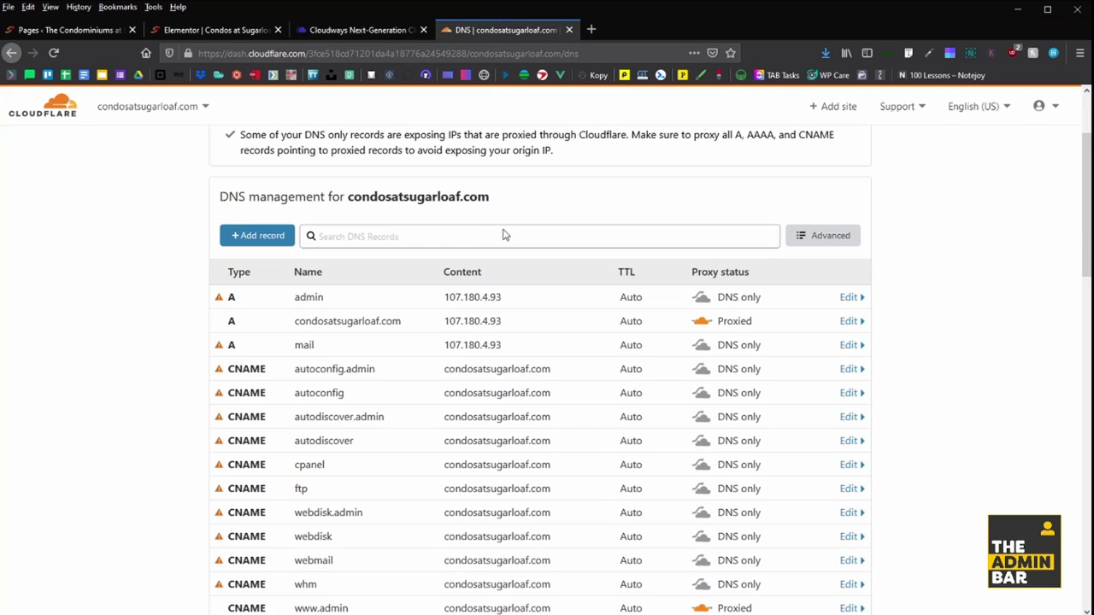
left_click(482, 325)
triple_click(522, 367)
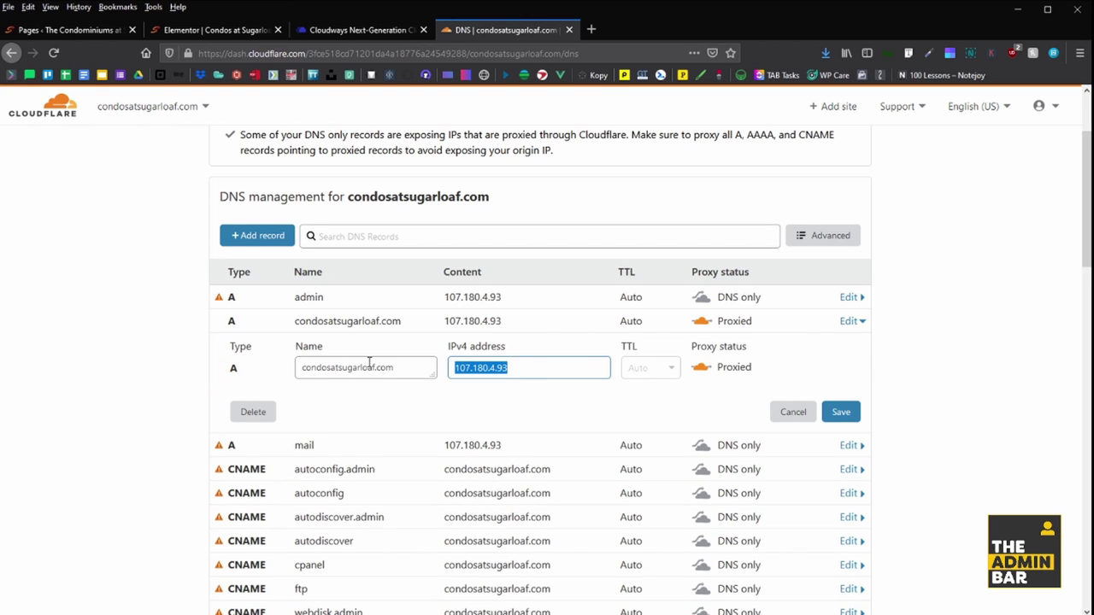
type("165.227.203.164")
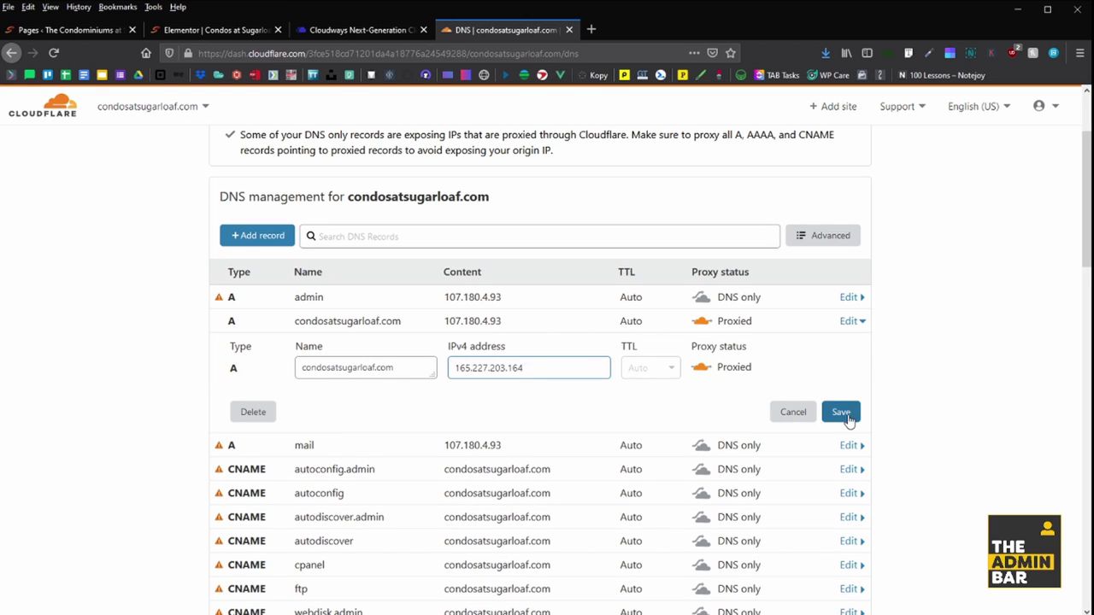
left_click(844, 414)
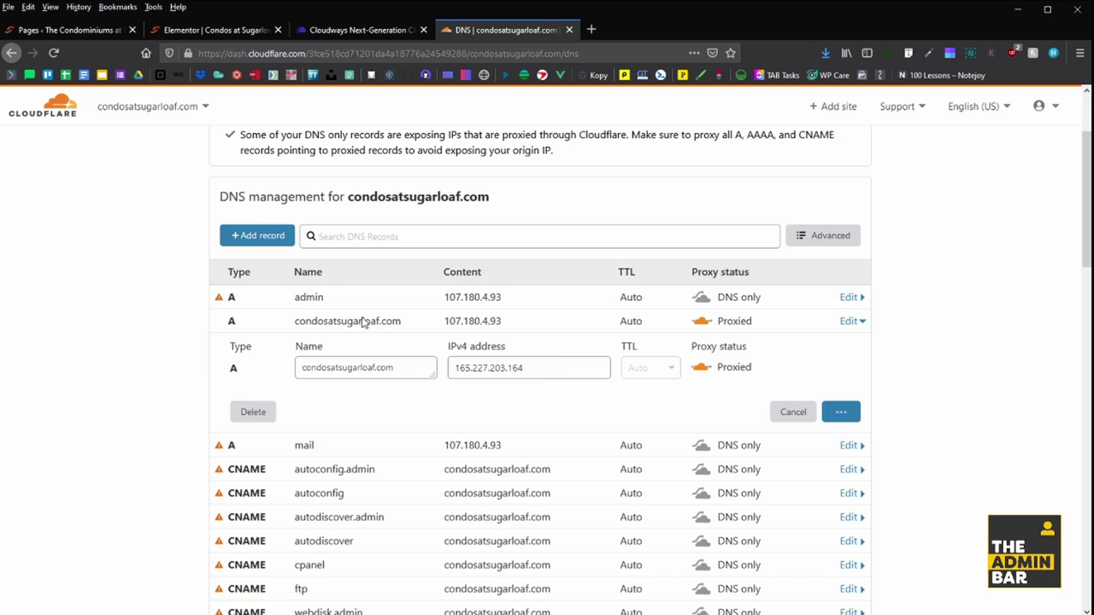
key("ctrl+2")
- Log in to the migrated site's wp-login.php with the account username and password
type("Mark")
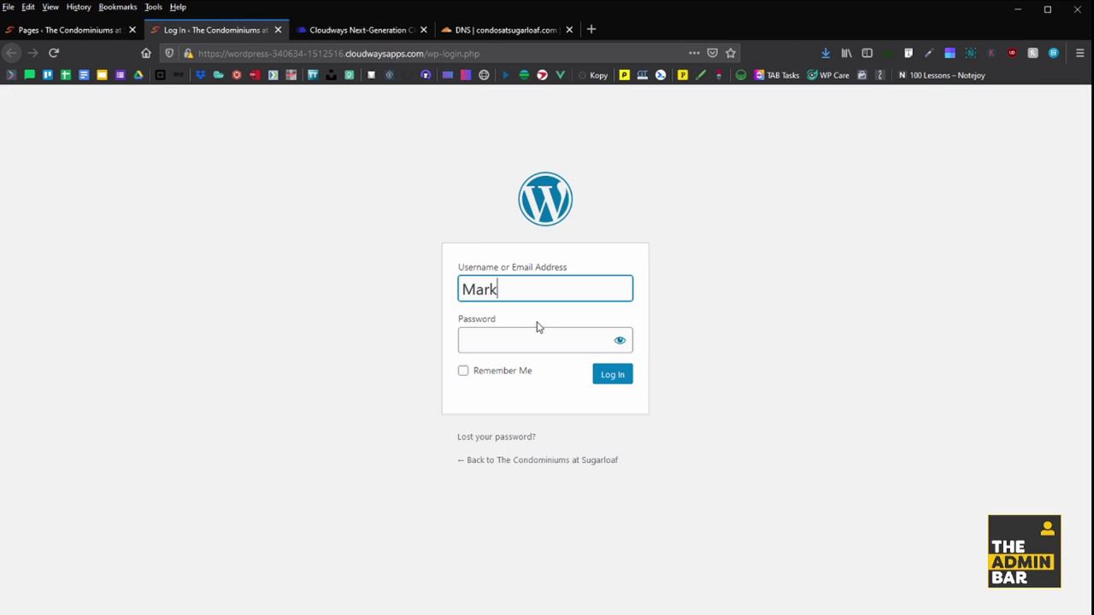
left_click(932, 317)
key("ctrl+shift+l")
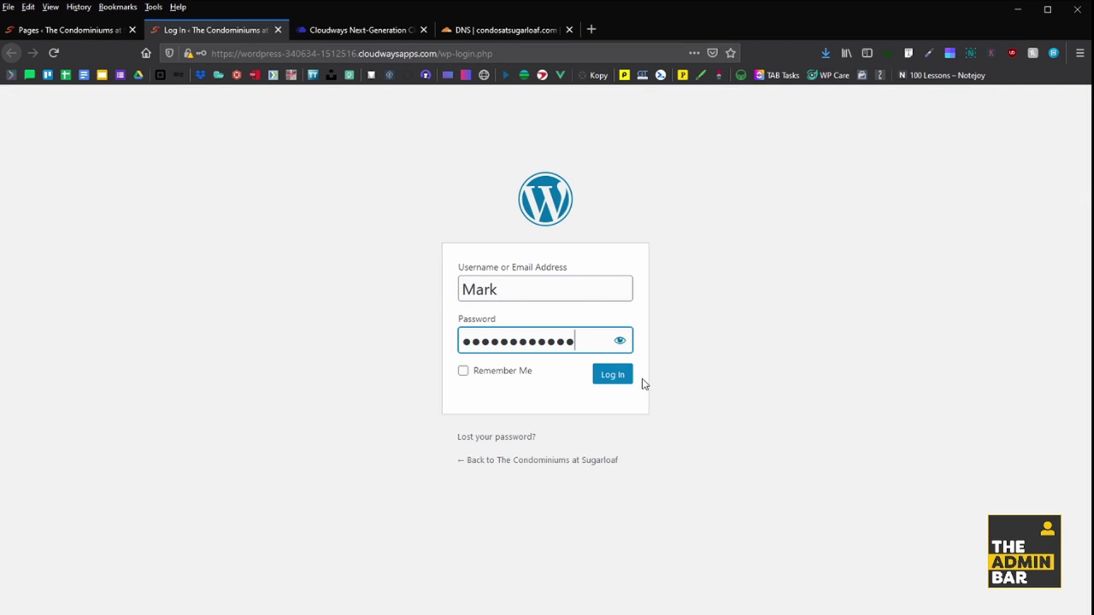
left_click(617, 380)
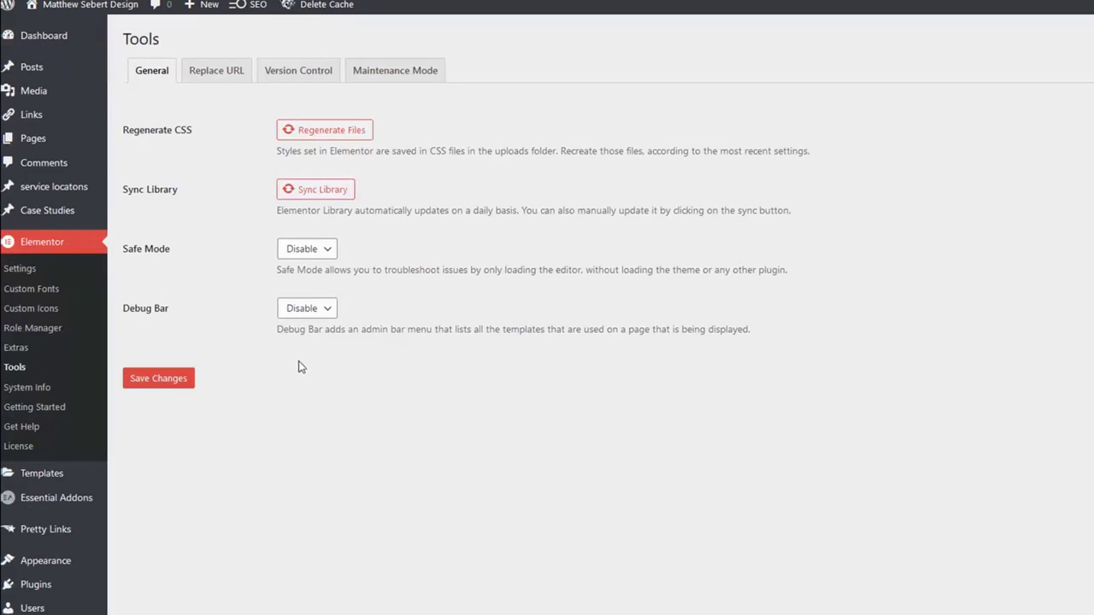
- Replace the Cloudways URL with the new domain in Elementor (827 rows), then delete cache and minified CSS/JS
left_click(219, 78)
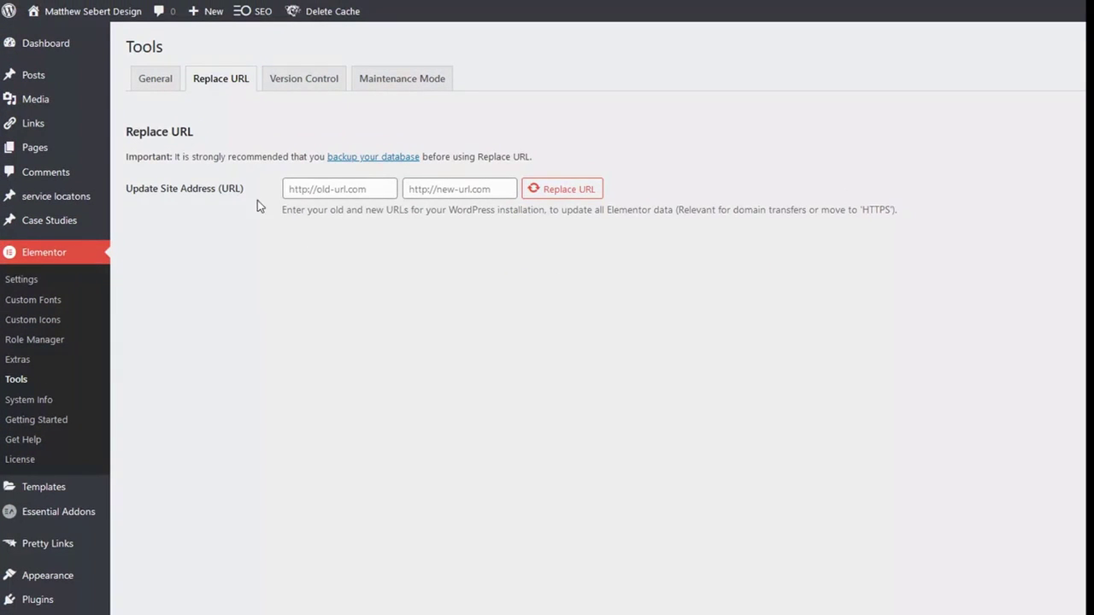
left_click(315, 192)
type("Cloudwa")
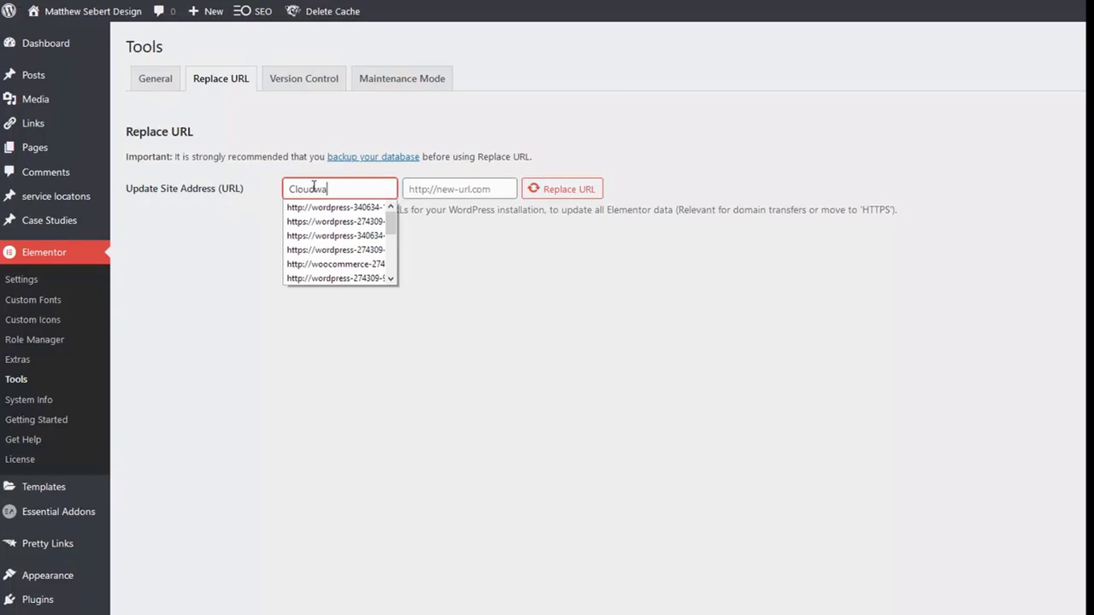
type("ys goes here")
key("Tab")
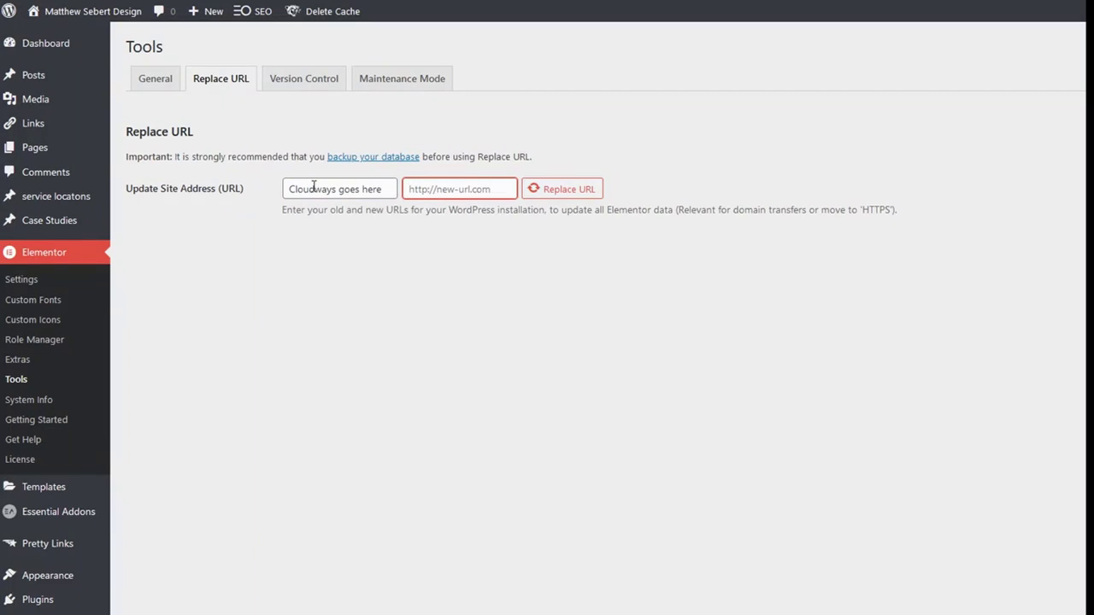
type("new url goes here")
left_click(362, 233)
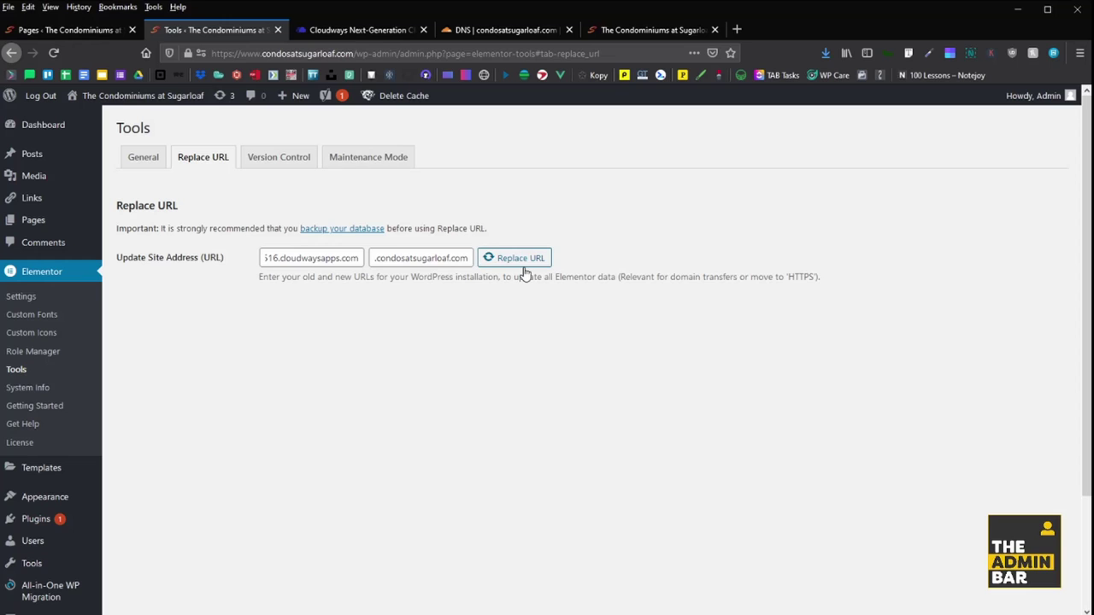
left_click(515, 258)
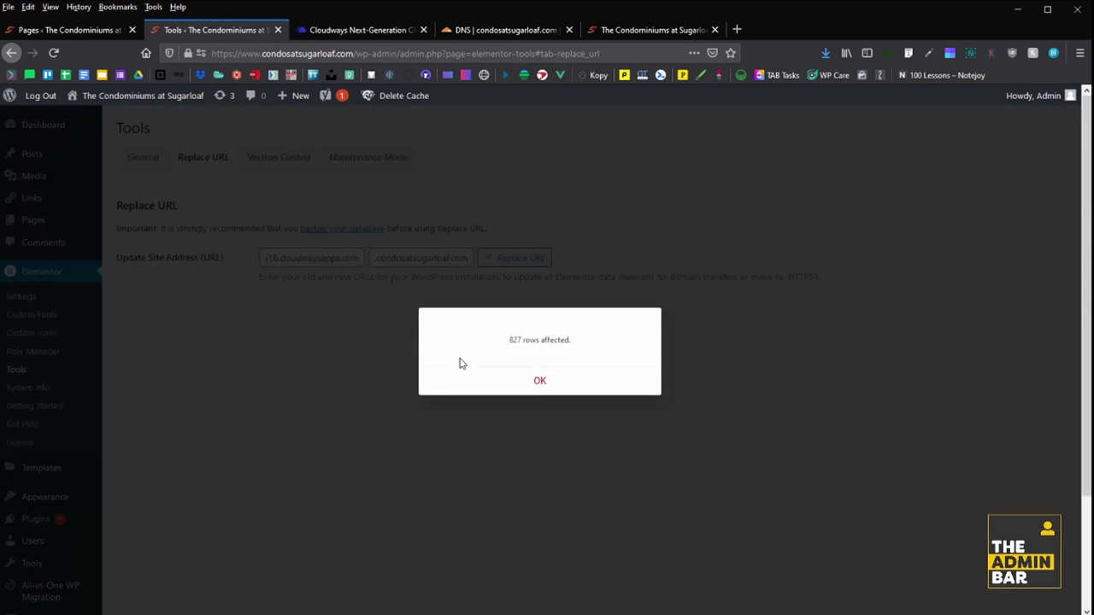
left_click(551, 390)
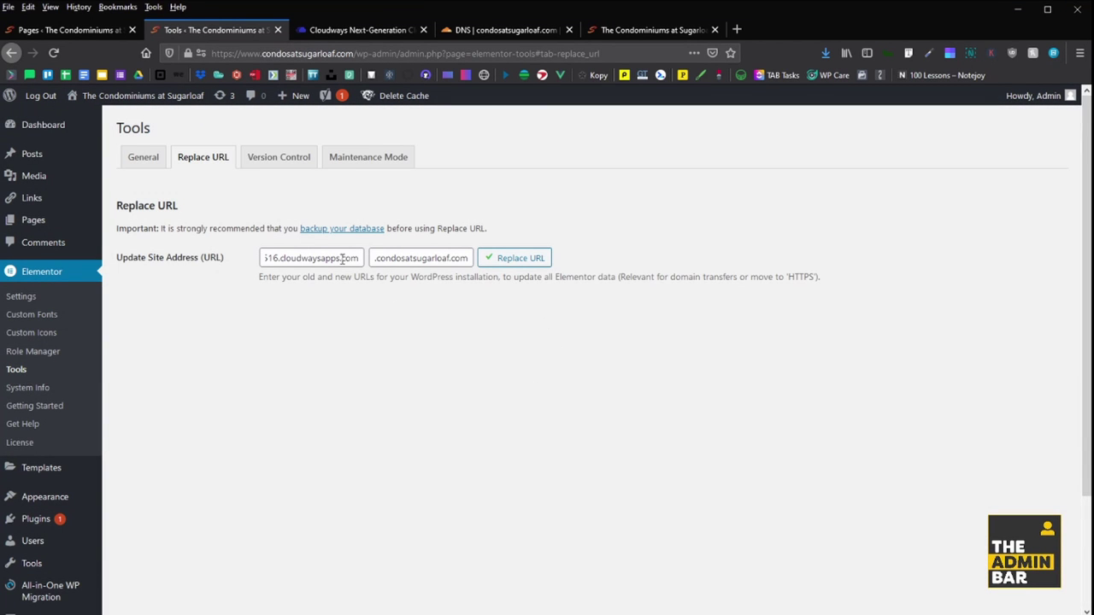
mouse_move(392, 96)
left_click(389, 135)
left_click(618, 35)
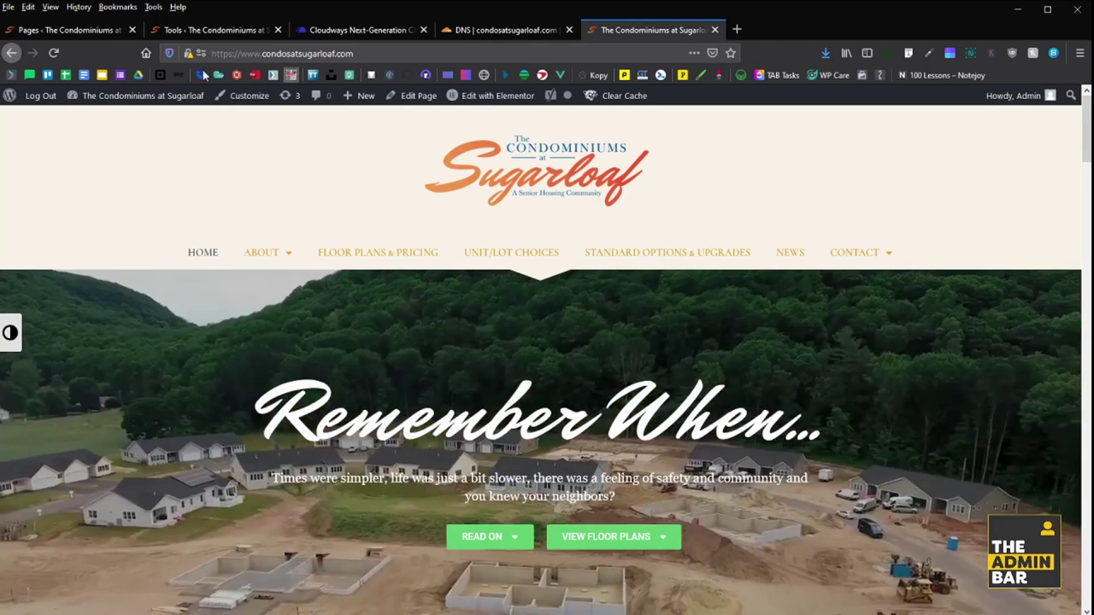
left_click(52, 56)
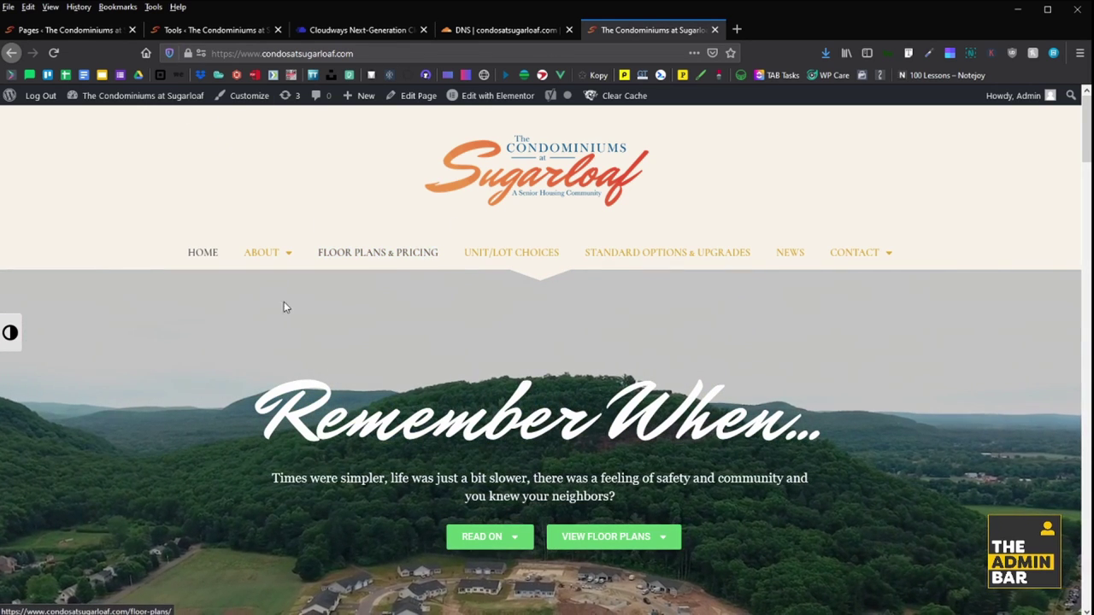
scroll(282, 274, "down", 10)
scroll(316, 276, "down", 15)
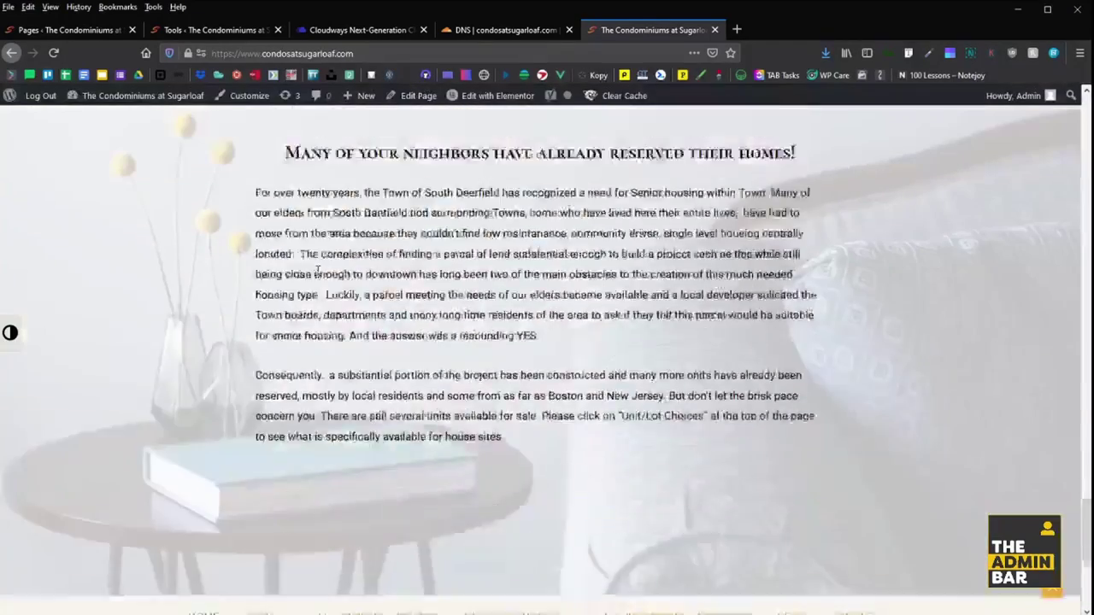